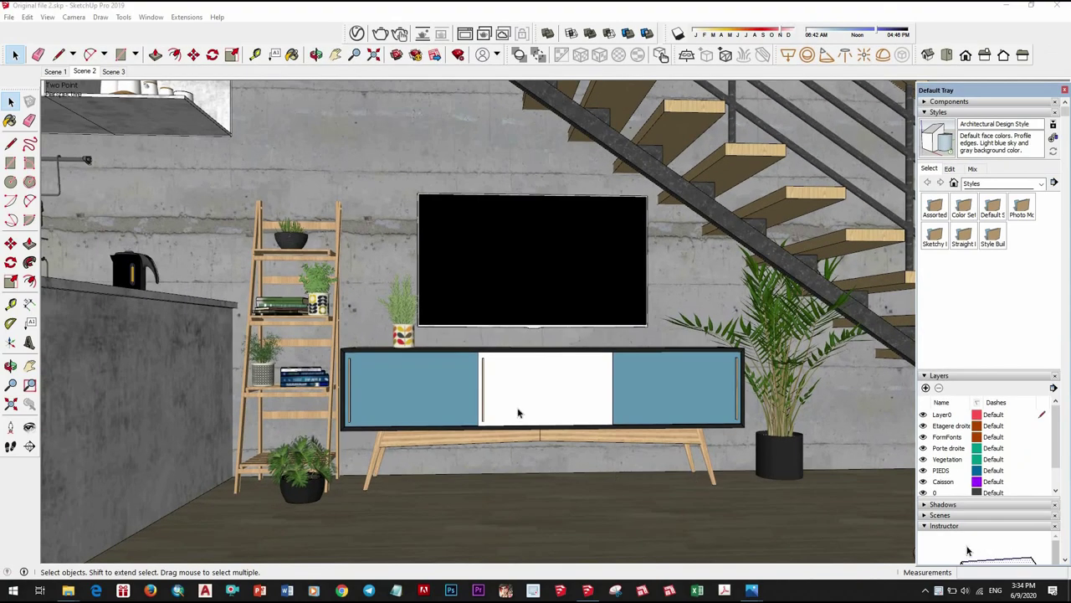
- Zoom out and orbit to frame the TV unit, plant shelf and staircase
scroll(606, 403, down, 3)
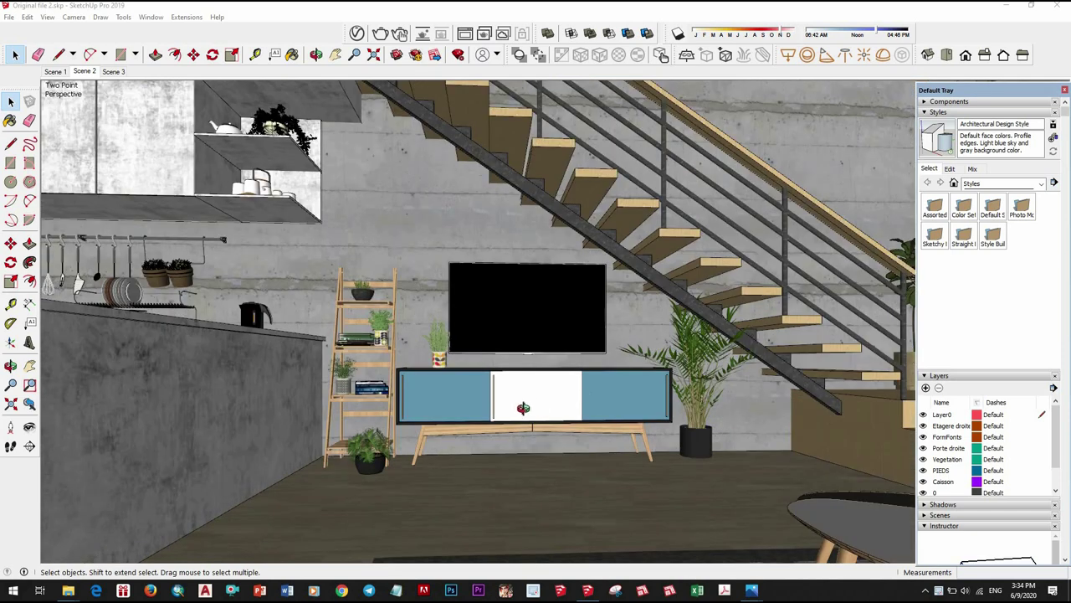
middle_drag(514, 411, 517, 364)
mouse_move(616, 346)
middle_down()
mouse_move(617, 365)
mouse_move(100, 110)
middle_up()
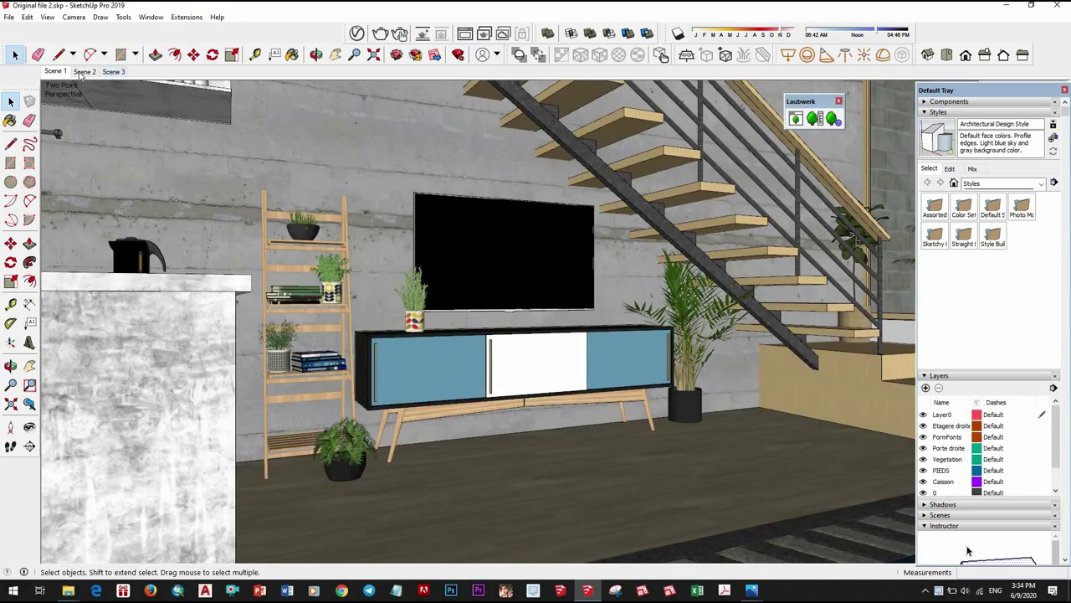
- Switch to the Scene 3 view and orbit around the sofa to show the side table
click(114, 72)
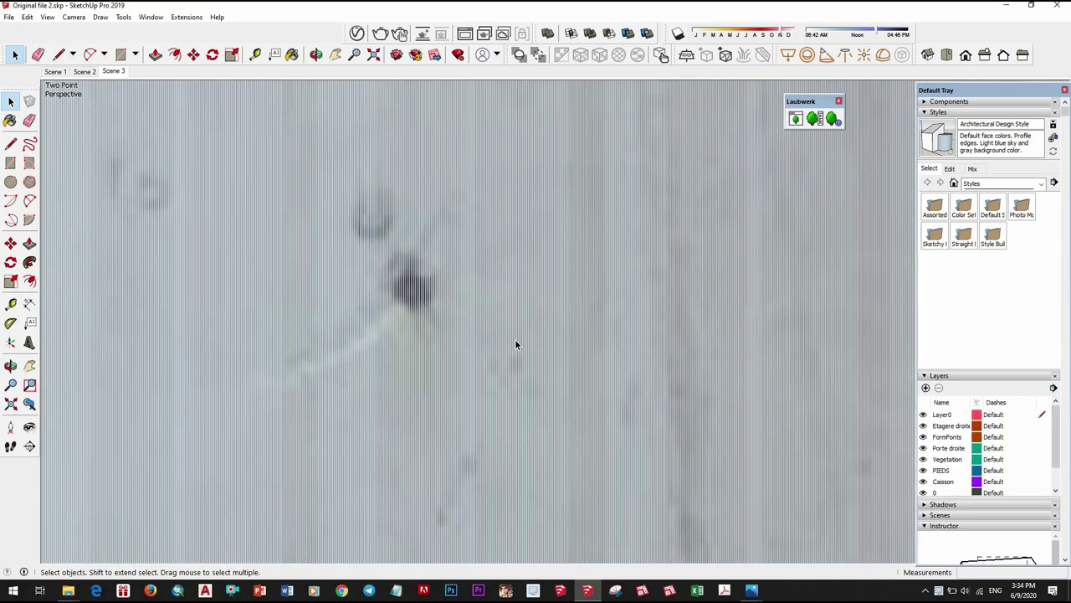
key(o)
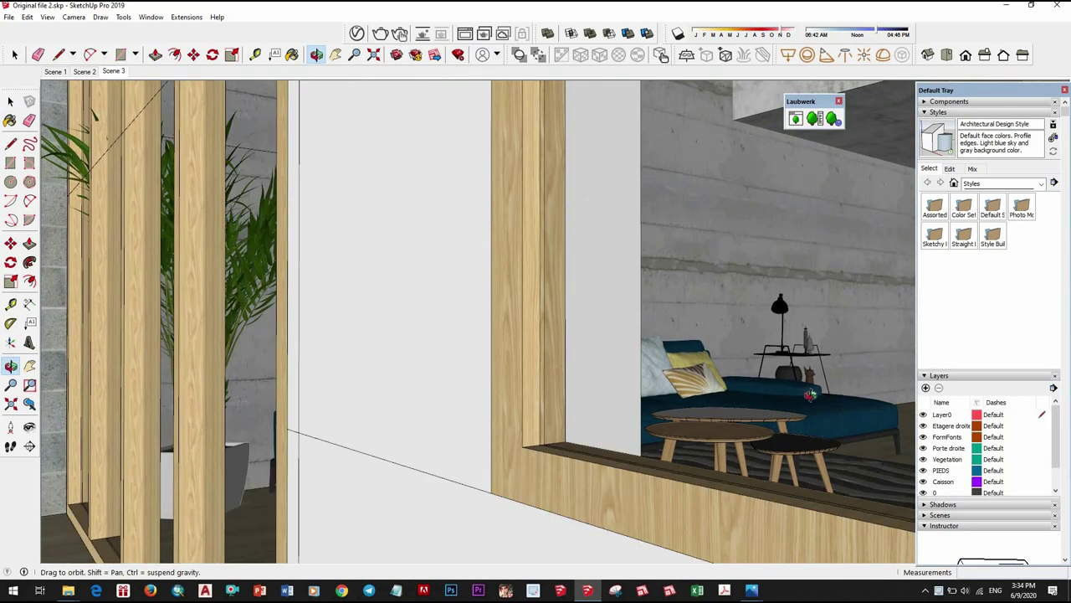
drag(812, 387, 731, 360)
key(space)
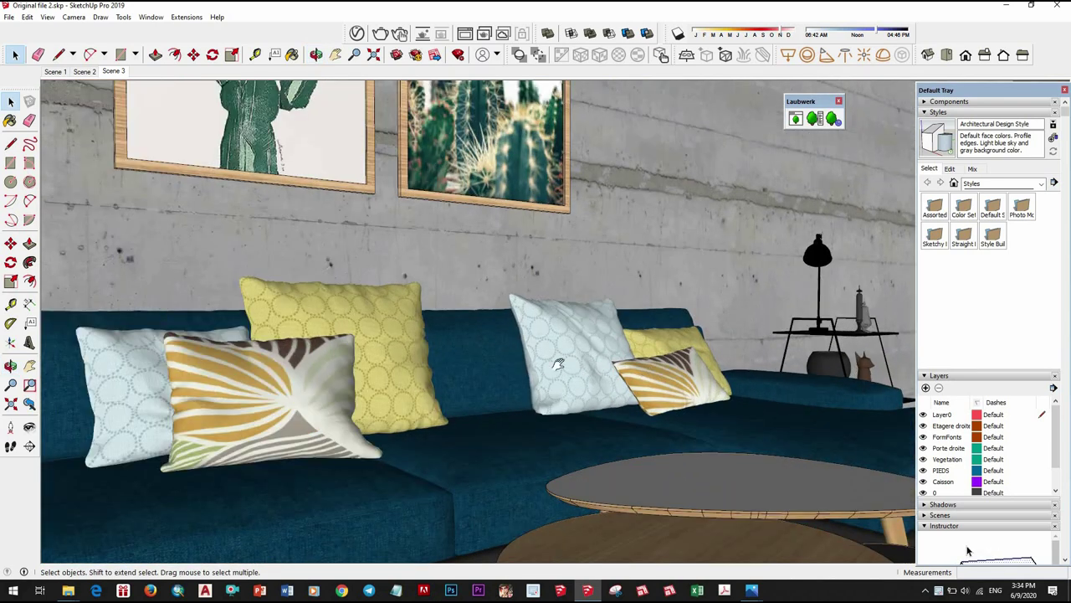
mouse_move(558, 364)
middle_down()
mouse_move(481, 391)
mouse_move(725, 426)
mouse_move(495, 323)
mouse_move(777, 450)
mouse_move(522, 327)
mouse_move(633, 426)
mouse_move(729, 443)
mouse_move(750, 431)
mouse_move(676, 390)
mouse_move(617, 423)
mouse_move(753, 442)
mouse_move(493, 416)
mouse_move(536, 393)
mouse_move(481, 354)
mouse_move(457, 353)
mouse_move(603, 363)
mouse_move(499, 303)
mouse_move(445, 290)
mouse_move(578, 332)
mouse_move(545, 397)
mouse_move(474, 334)
mouse_move(602, 339)
mouse_move(441, 340)
mouse_move(469, 377)
mouse_move(508, 366)
middle_up()
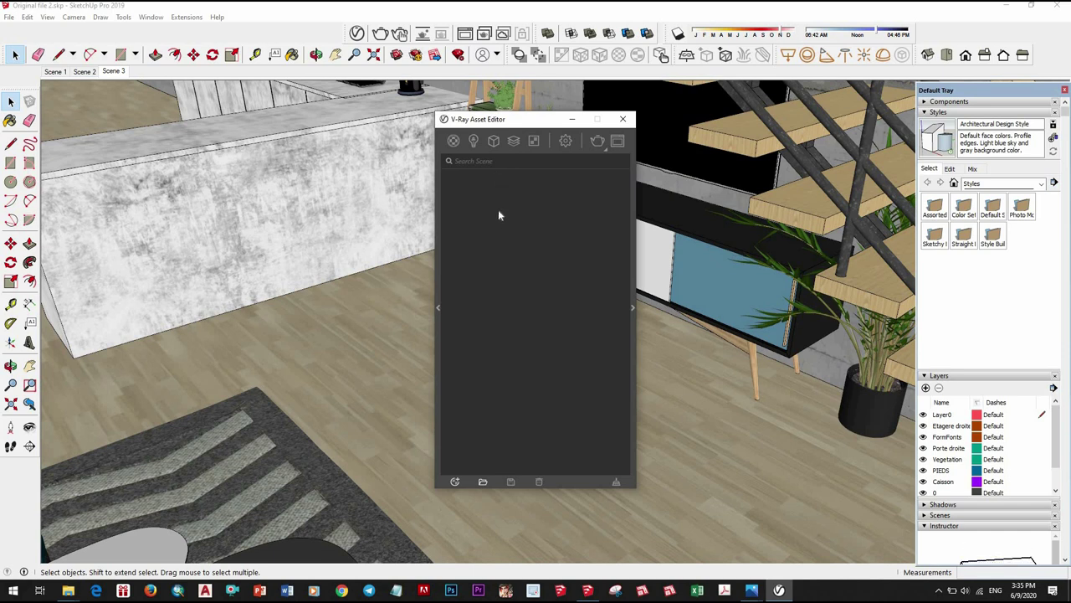
- Expand the Asset Editor's settings panel and sample Wood Floor Dark from the wooden floor
click(632, 309)
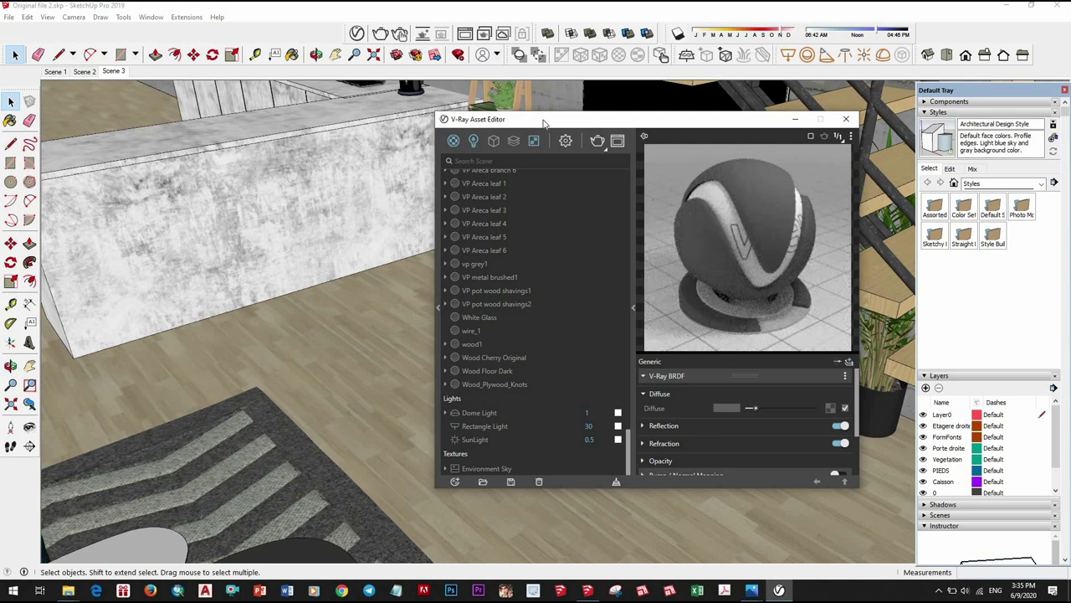
drag(597, 118, 606, 114)
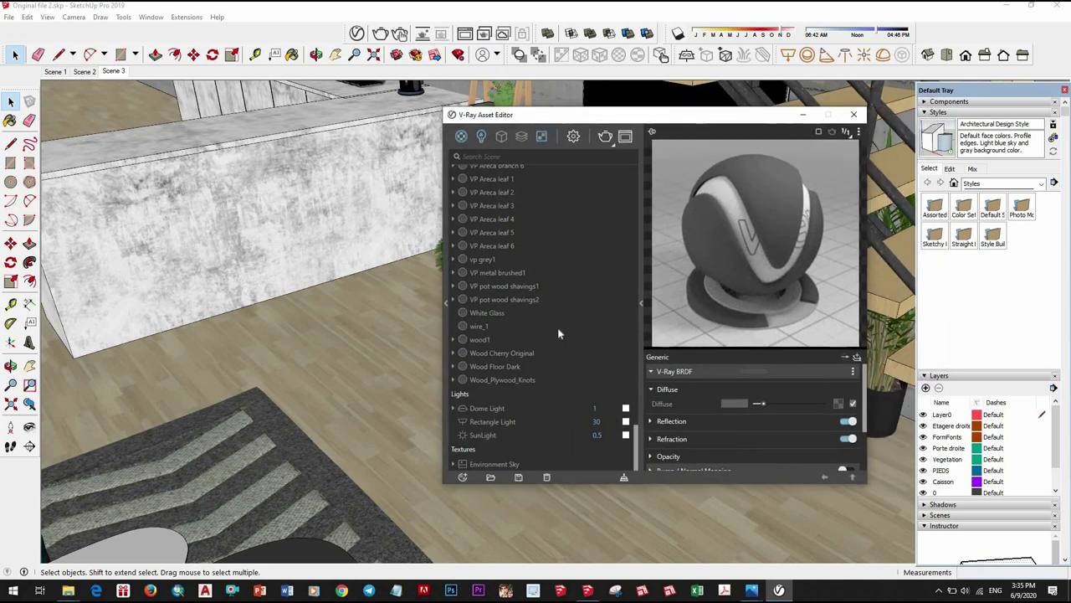
scroll(1034, 447, down, 5)
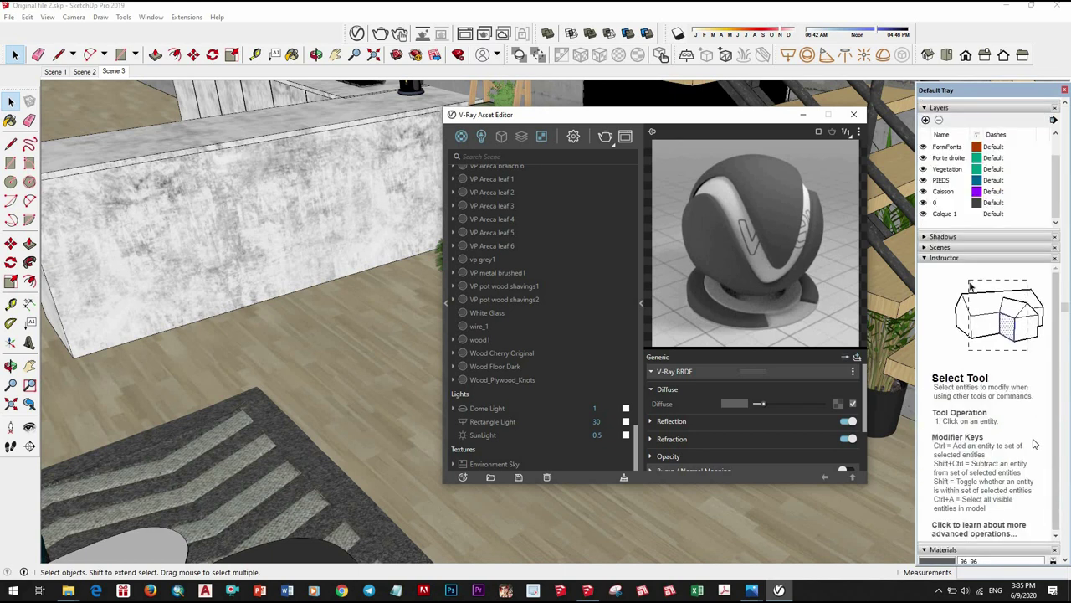
scroll(1055, 384, down, 3)
click(1053, 337)
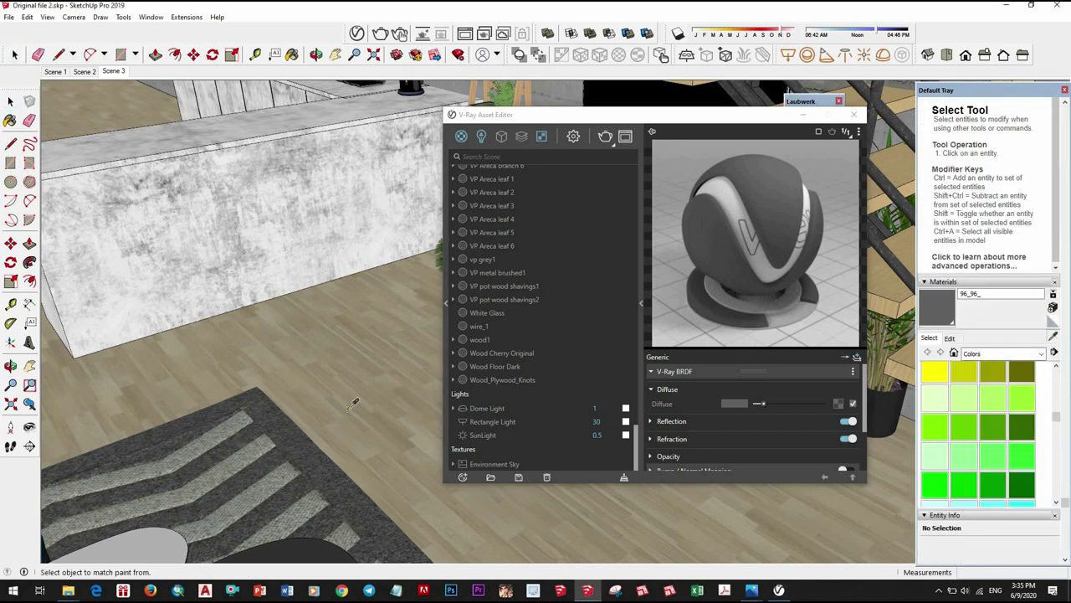
click(494, 366)
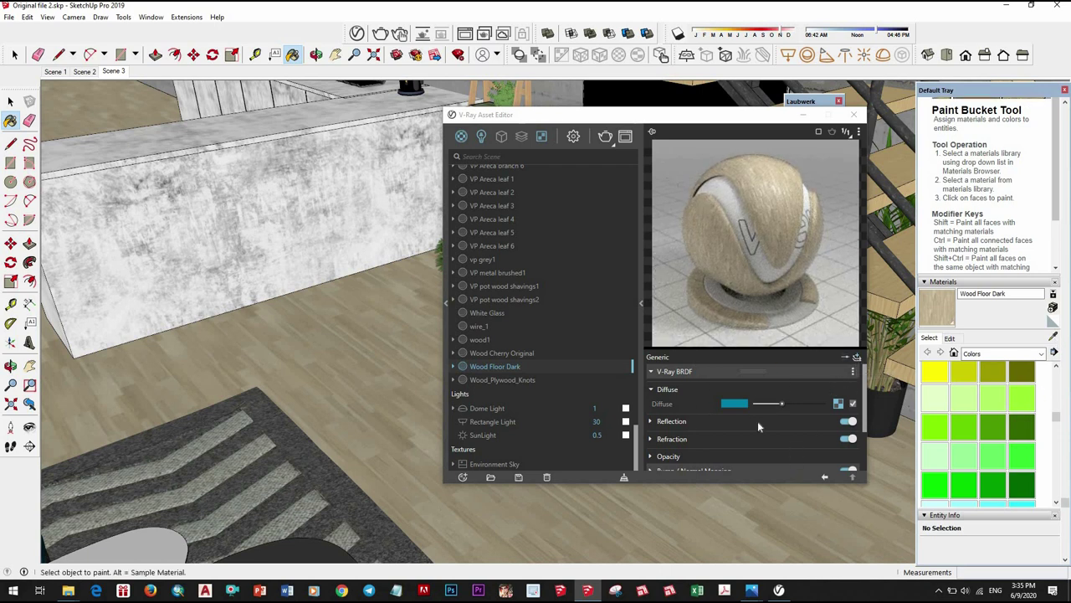
- Raise the Wood Floor Dark reflection glossiness from 0.75 to 0.8
click(782, 421)
scroll(808, 401, down, 1)
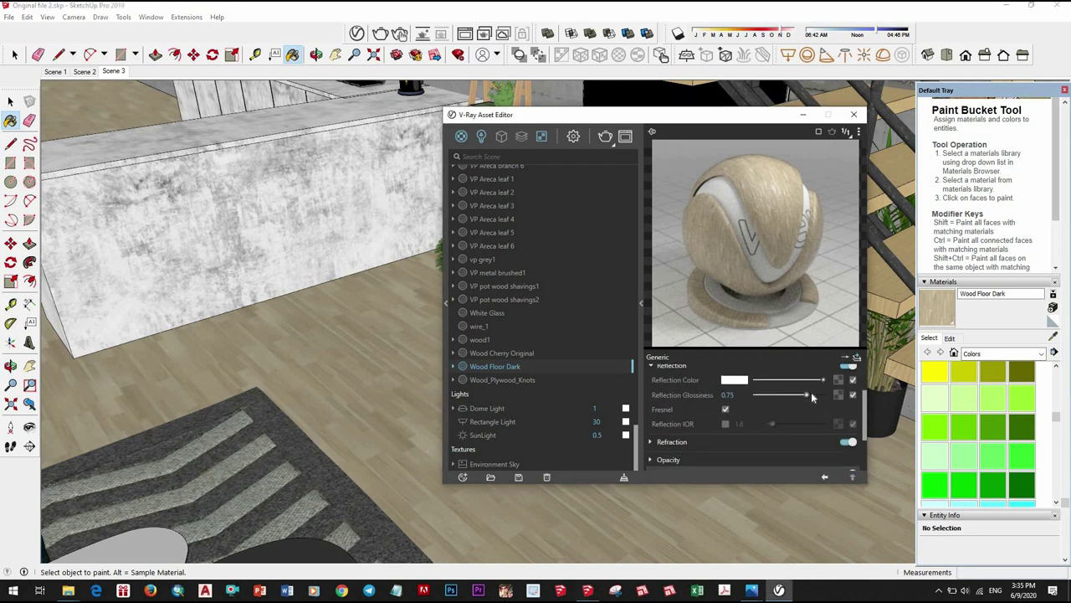
click(810, 394)
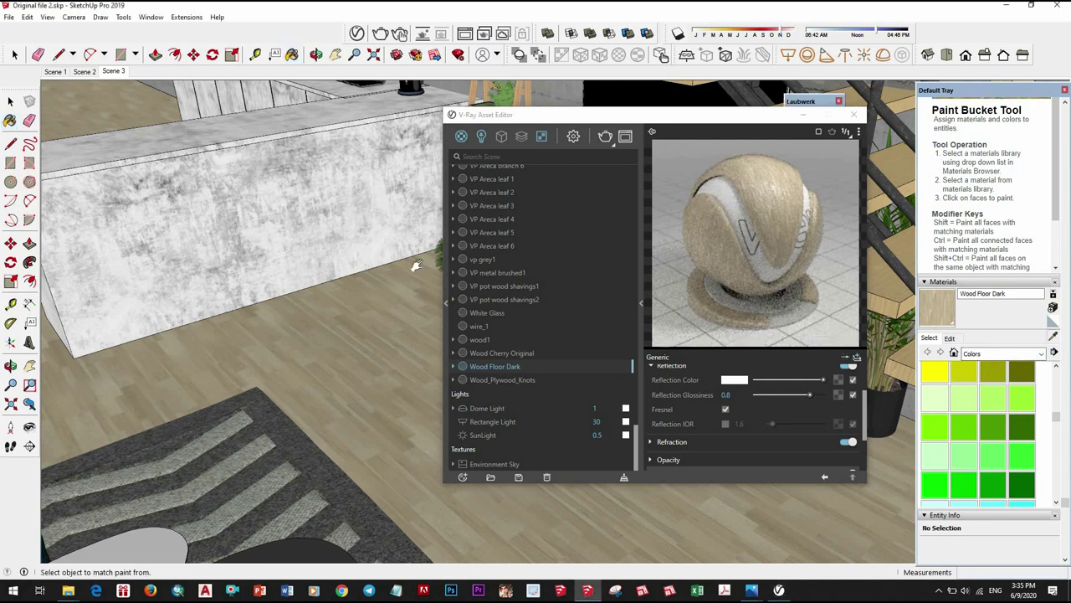
- Add a reflection layer with 0.6 glossiness to the kover2 material
mouse_move(416, 265)
middle_down()
mouse_move(239, 303)
mouse_move(231, 358)
mouse_move(362, 303)
middle_up()
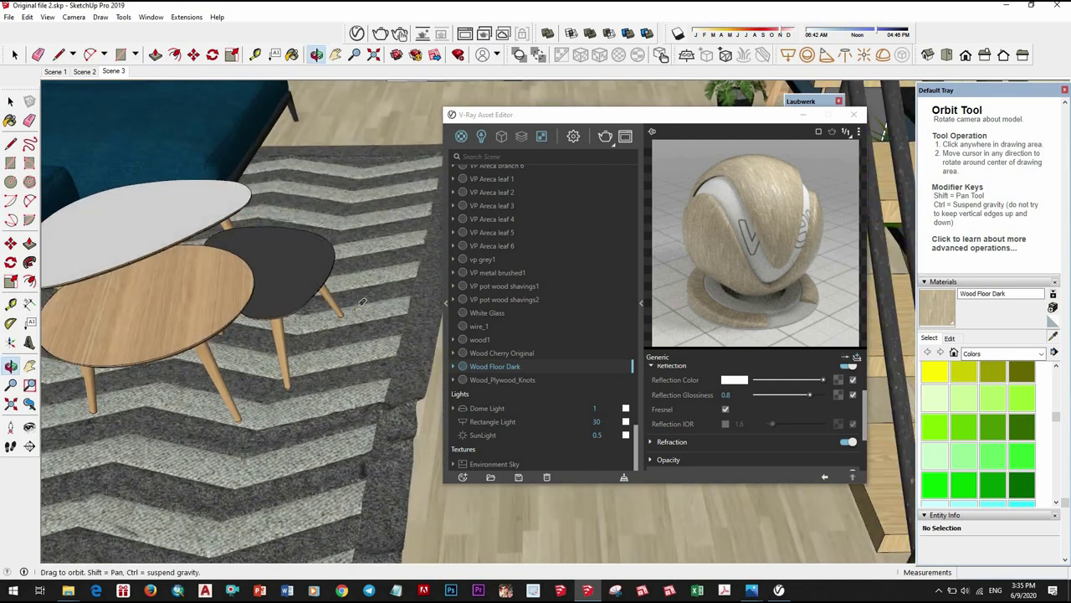
middle_drag(349, 380, 369, 439)
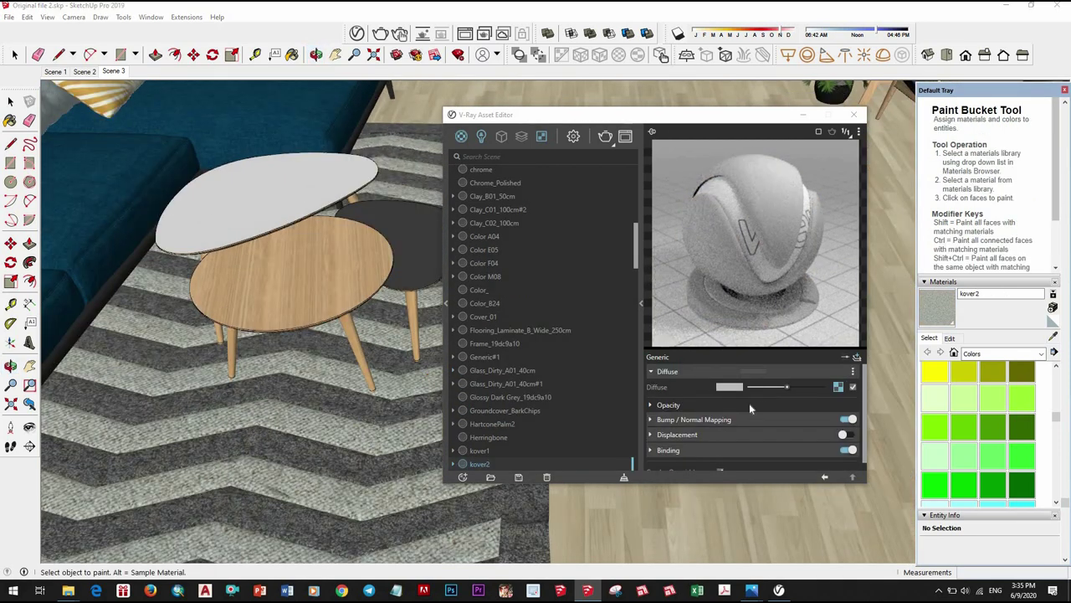
click(856, 358)
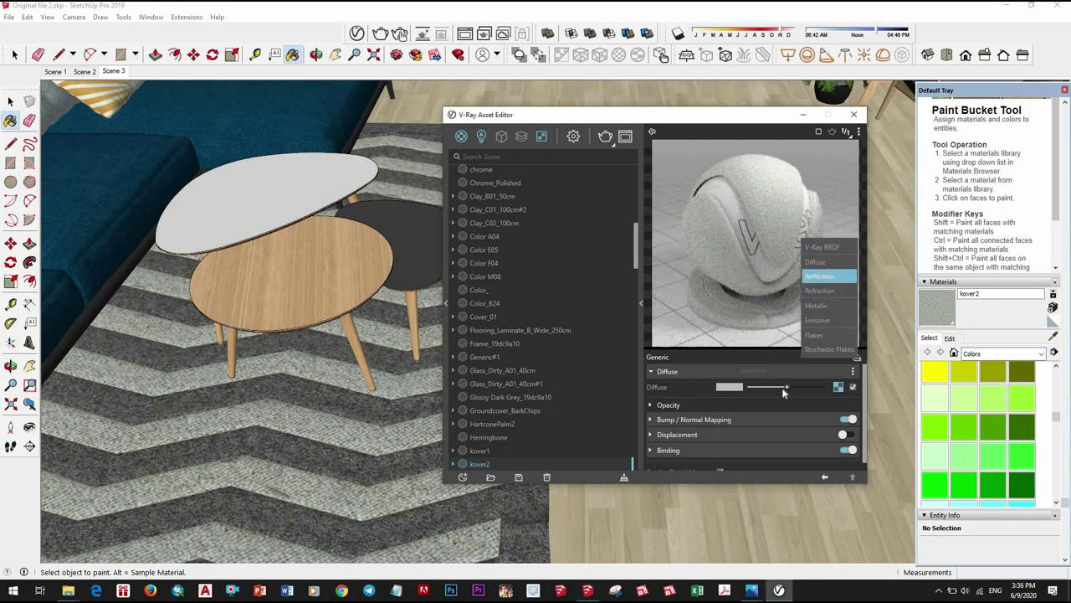
click(818, 277)
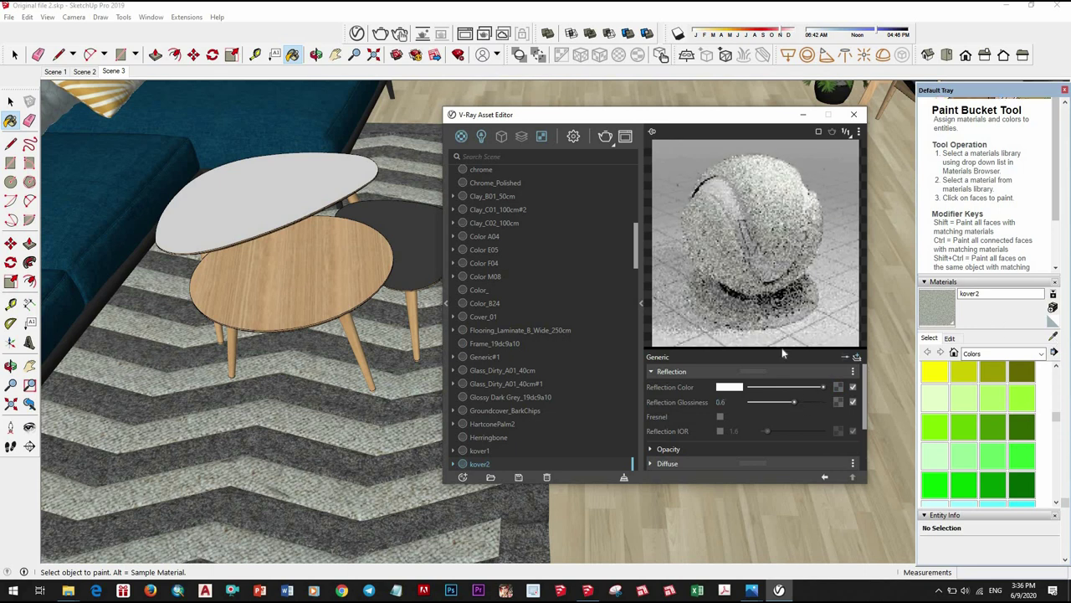
key(alt)
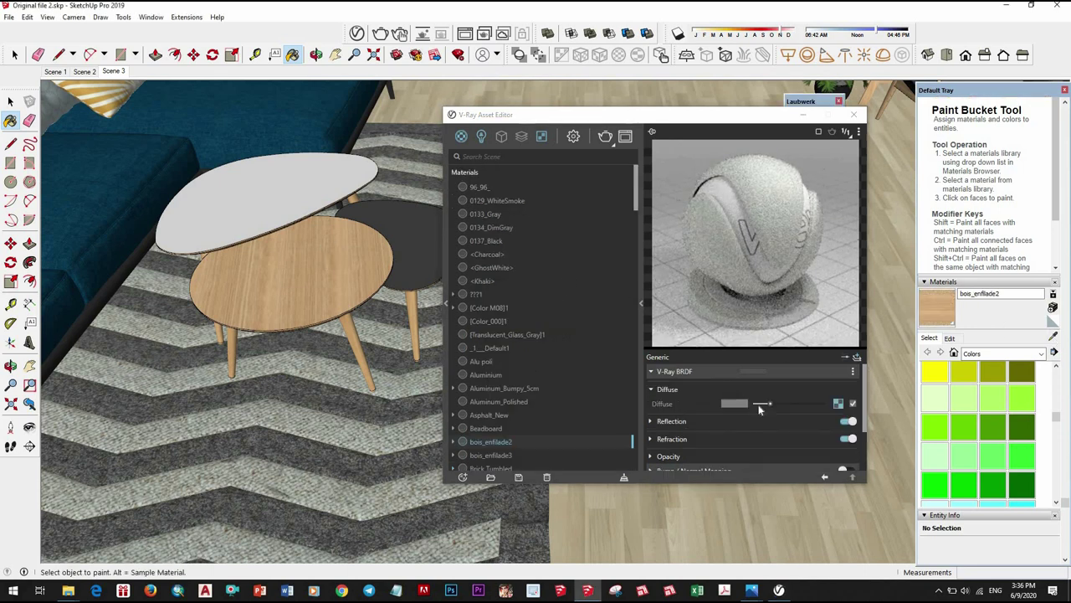
- Give the sofa fabric material a reflection layer with 0.55 glossiness
click(767, 423)
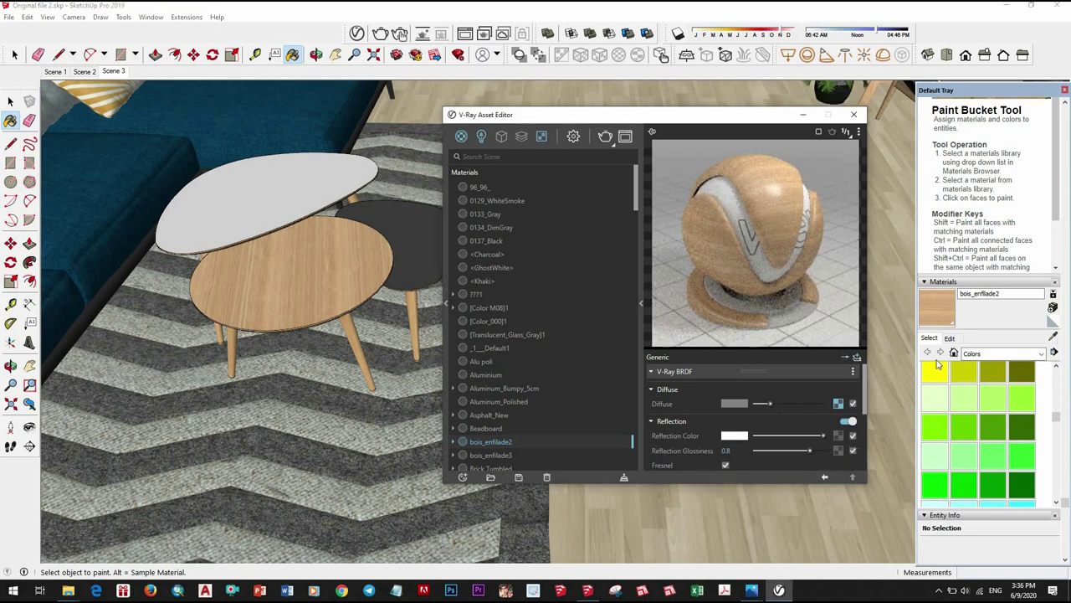
key(alt)
middle_drag(517, 351, 275, 274)
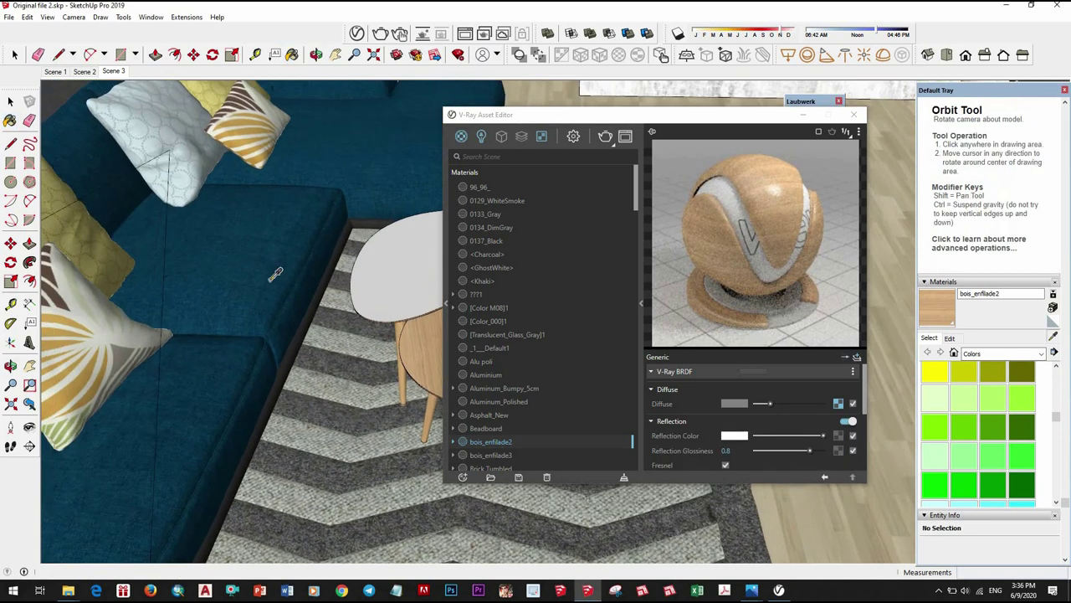
click(843, 354)
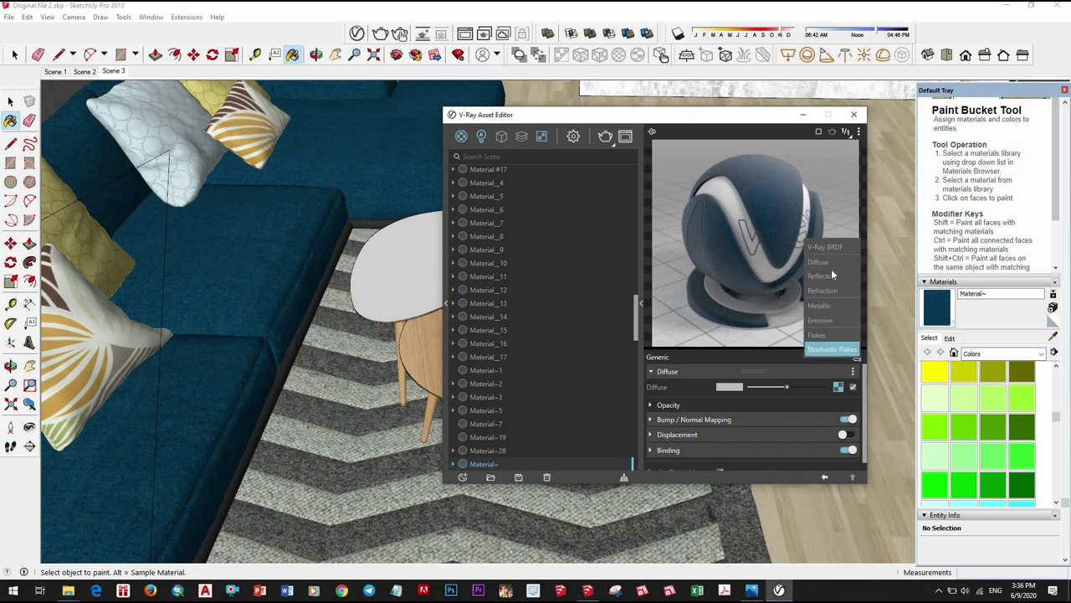
click(726, 445)
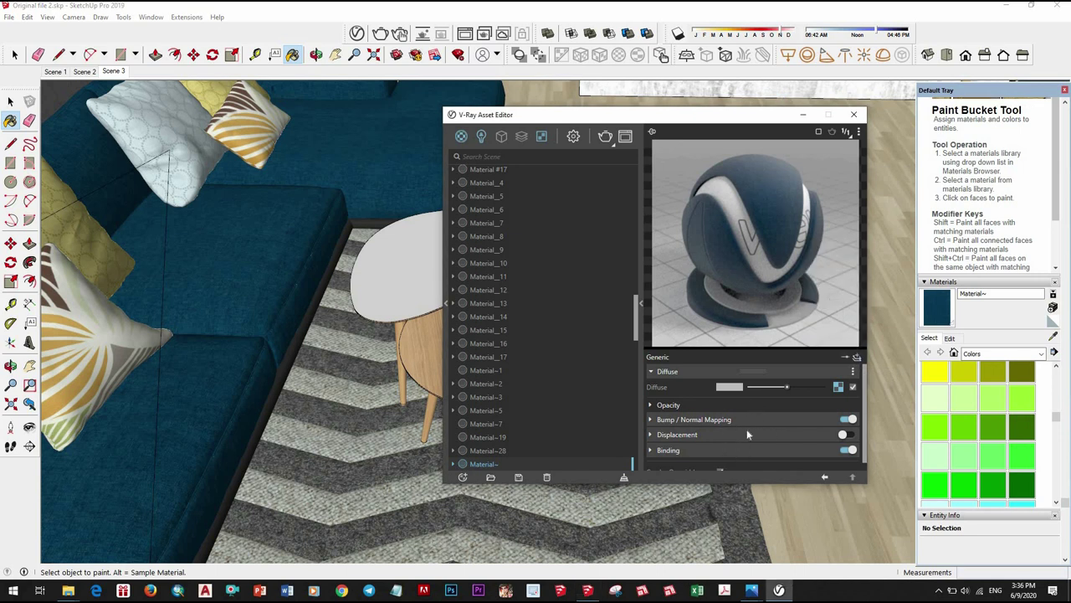
drag(779, 403, 790, 403)
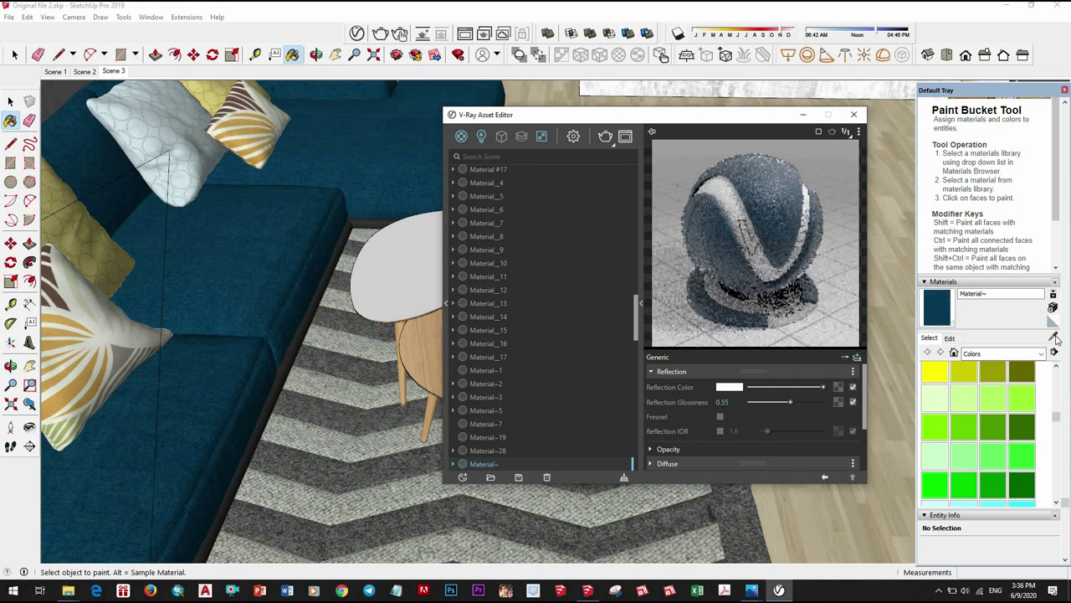
- Sample the leaf-pattern cushion material and add a reflection layer at 0.55 glossiness
key(alt)
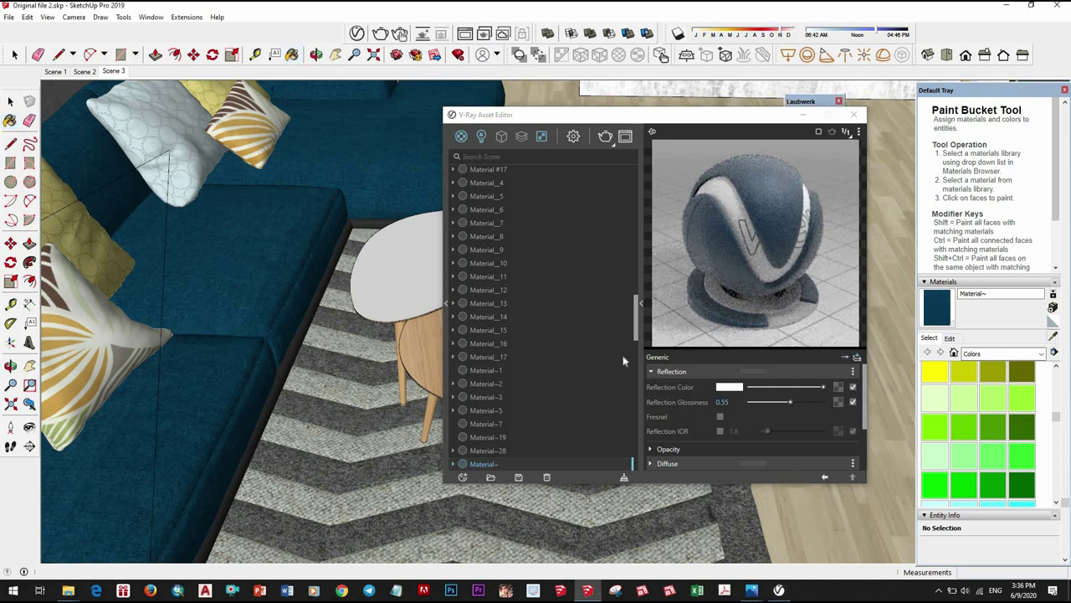
click(485, 397)
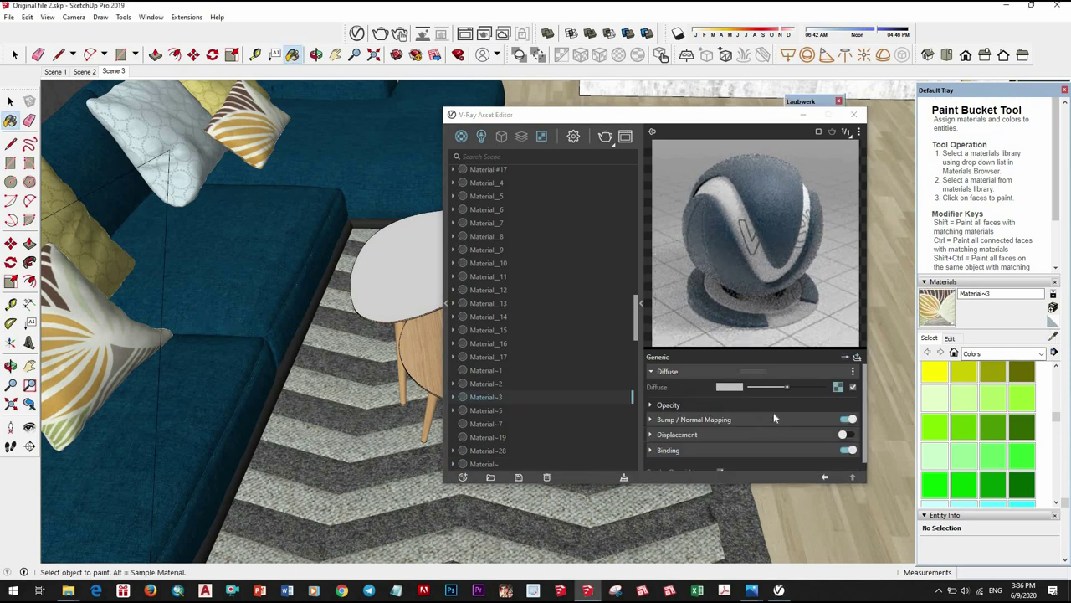
click(857, 358)
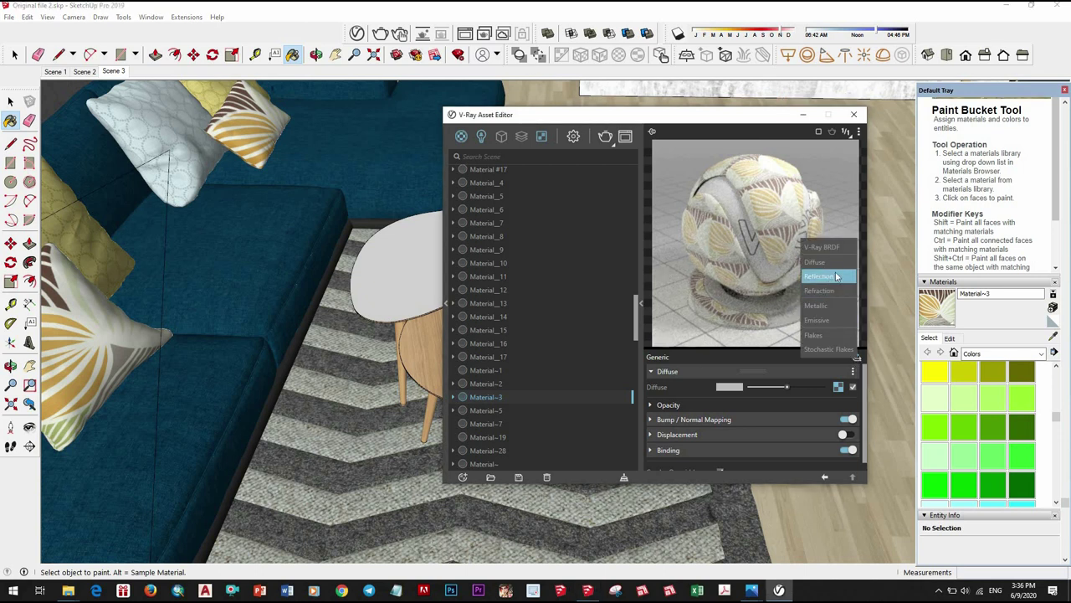
click(829, 276)
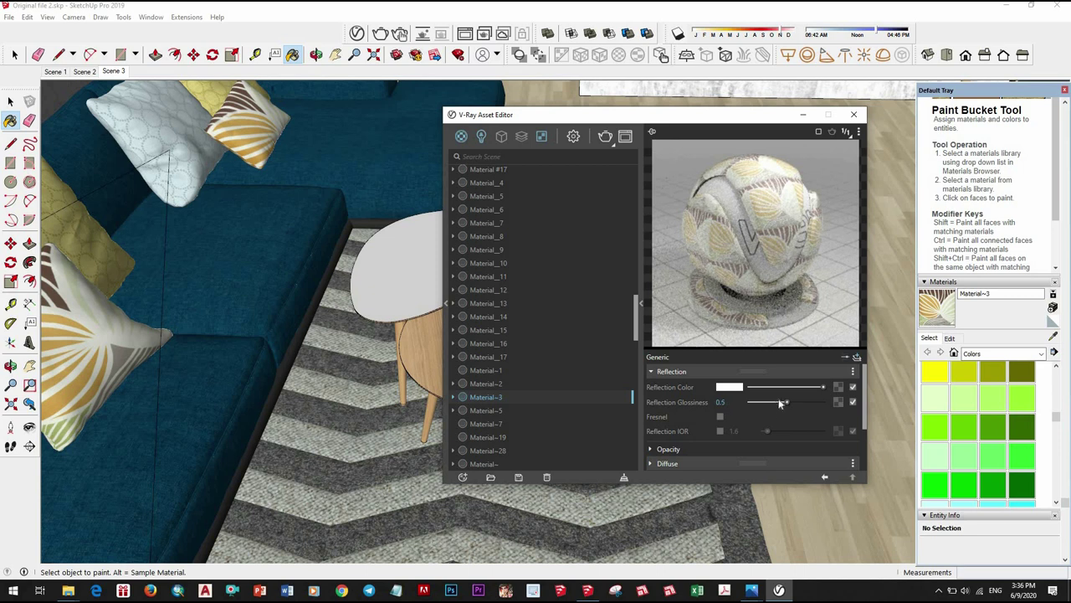
drag(780, 404, 790, 402)
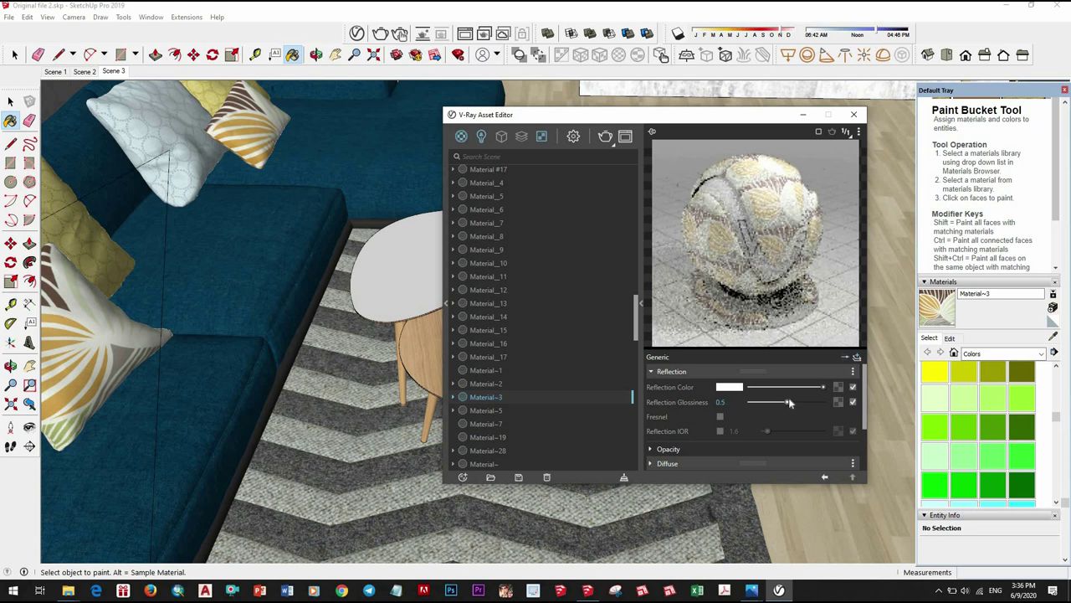
- Sample Material1 from the white coffee table top
click(1053, 335)
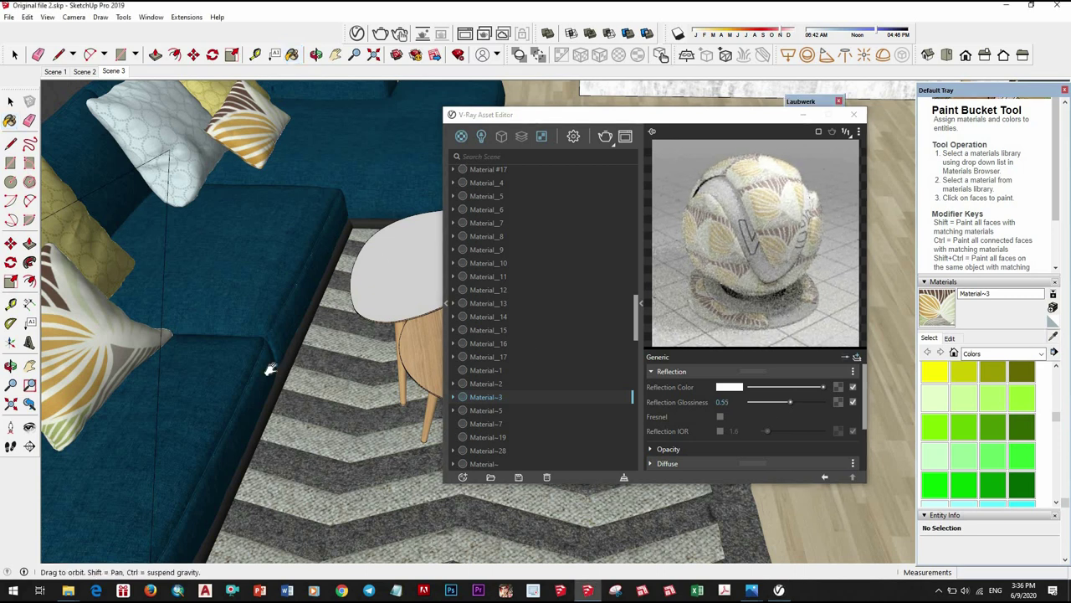
mouse_move(270, 369)
middle_down()
mouse_move(237, 307)
mouse_move(247, 294)
middle_up()
click(770, 297)
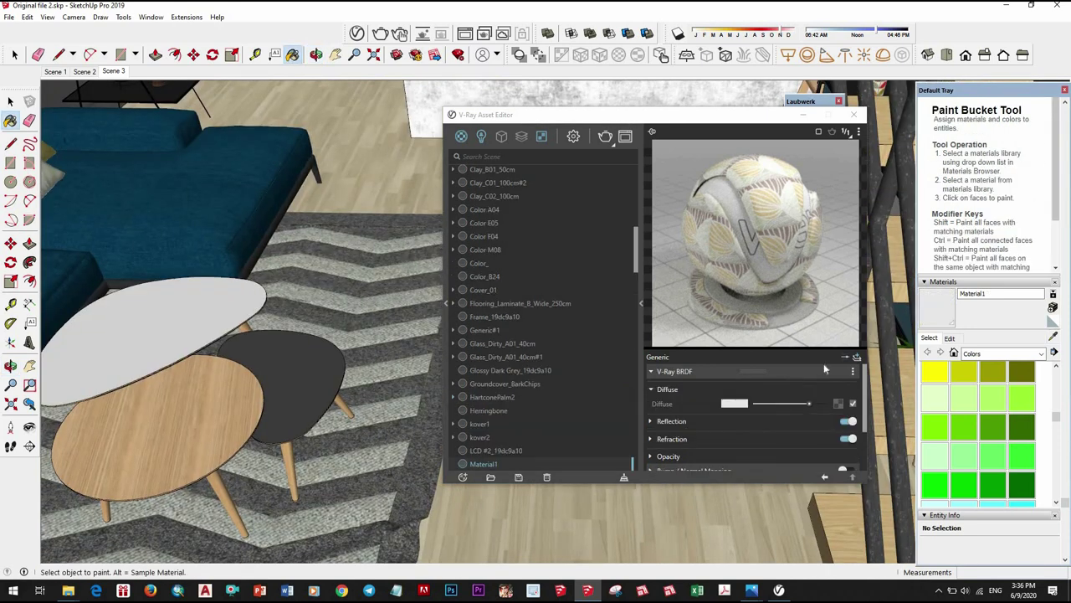
- Show Material1's 0.65-glossiness reflection settings and orbit to the sofa's dark legs
click(755, 421)
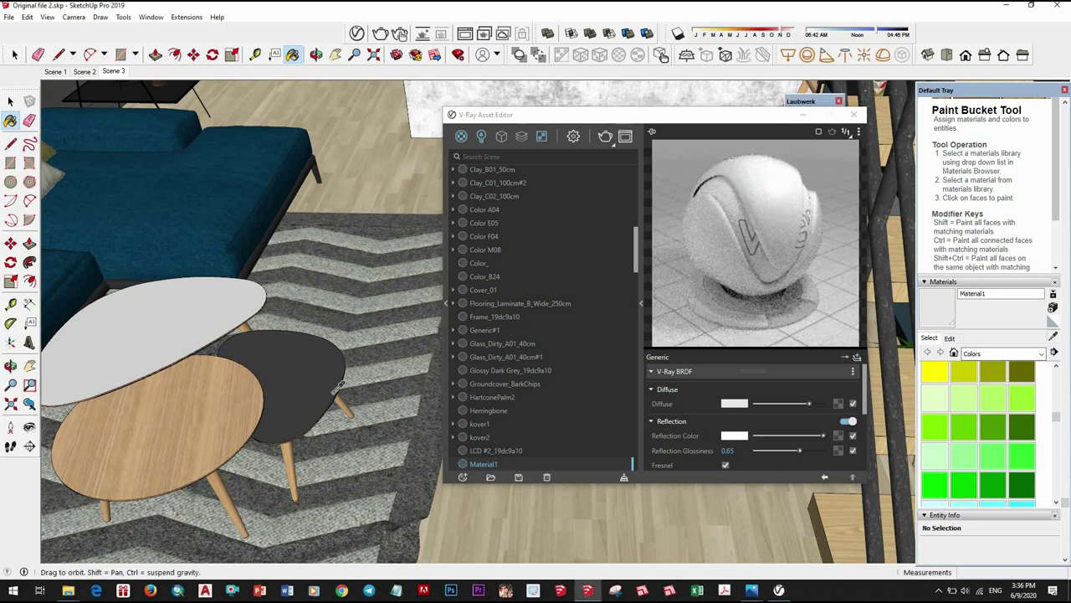
middle_drag(338, 386, 280, 356)
mouse_move(260, 416)
middle_down()
mouse_move(287, 209)
mouse_move(236, 270)
mouse_move(287, 249)
mouse_move(306, 264)
middle_up()
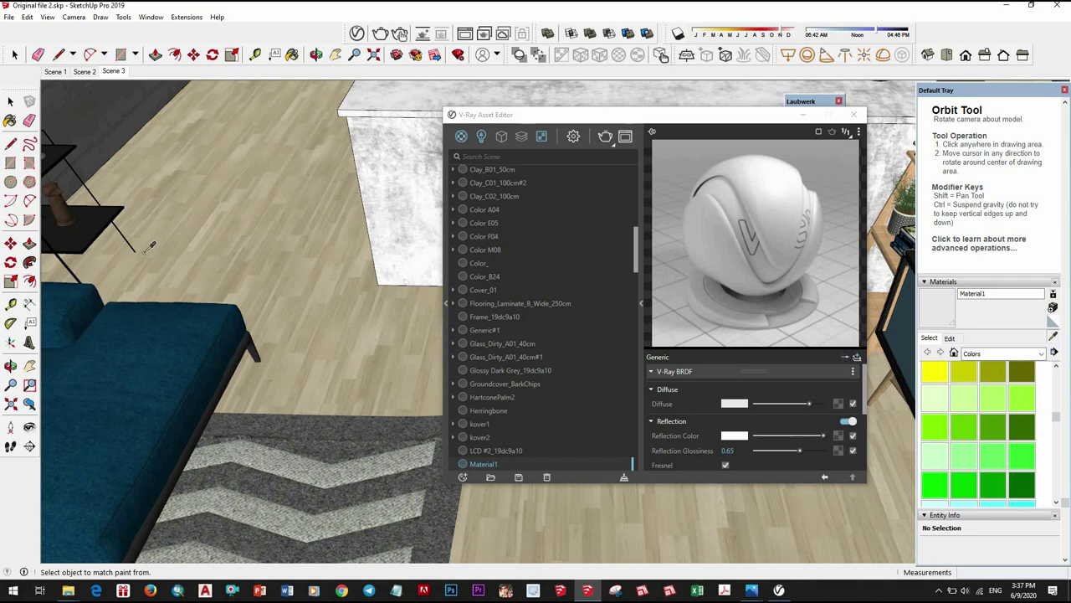
middle_drag(214, 280, 311, 294)
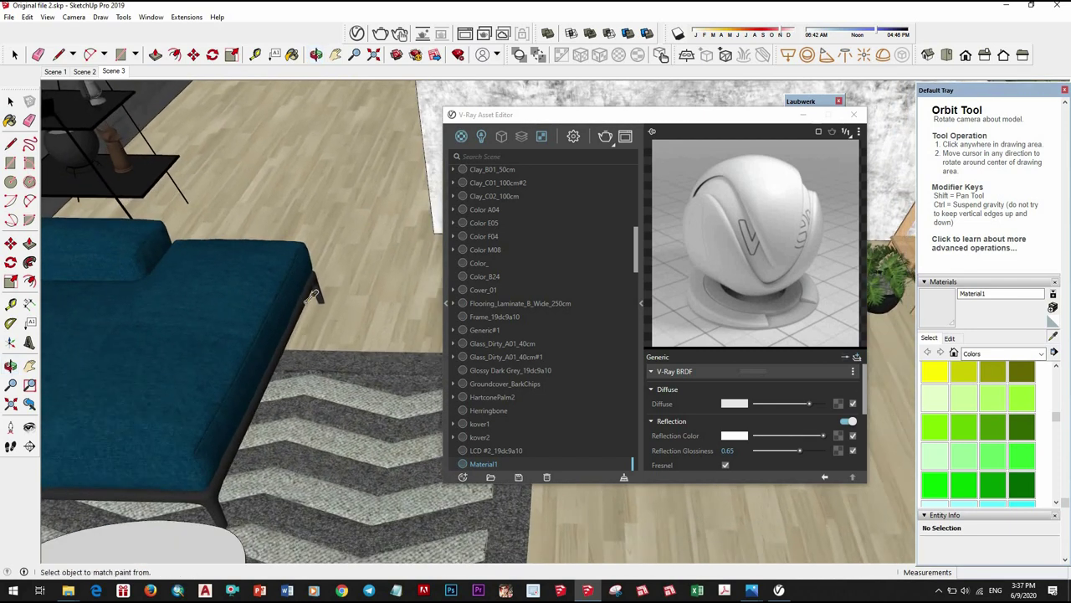
middle_drag(244, 267, 280, 225)
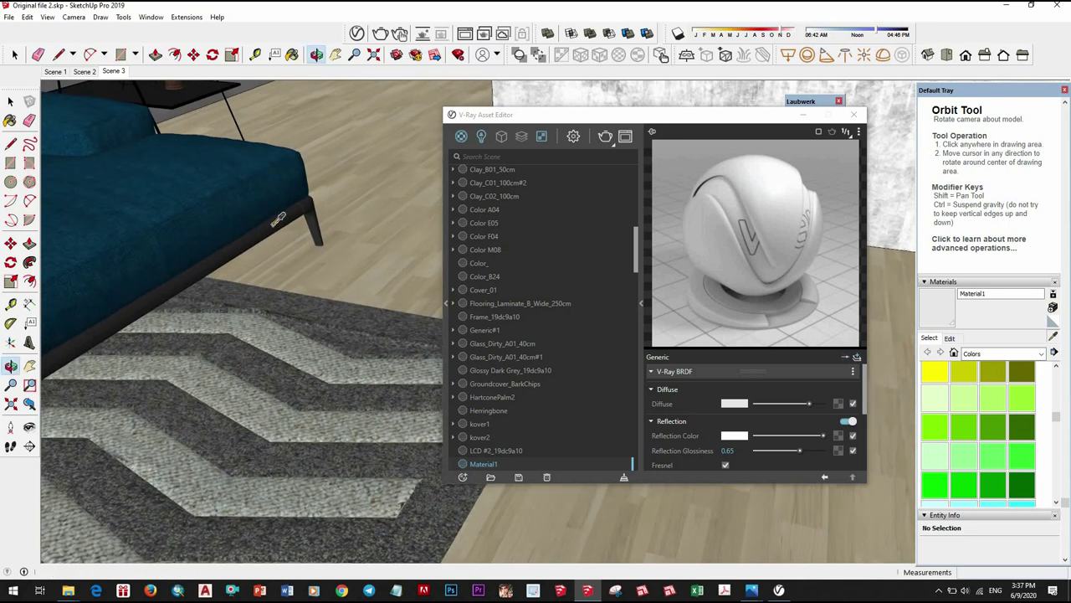
- Sample the sofa legs' Material~7 and set reflection glossiness 0.8 with reflection IOR 2
click(283, 228)
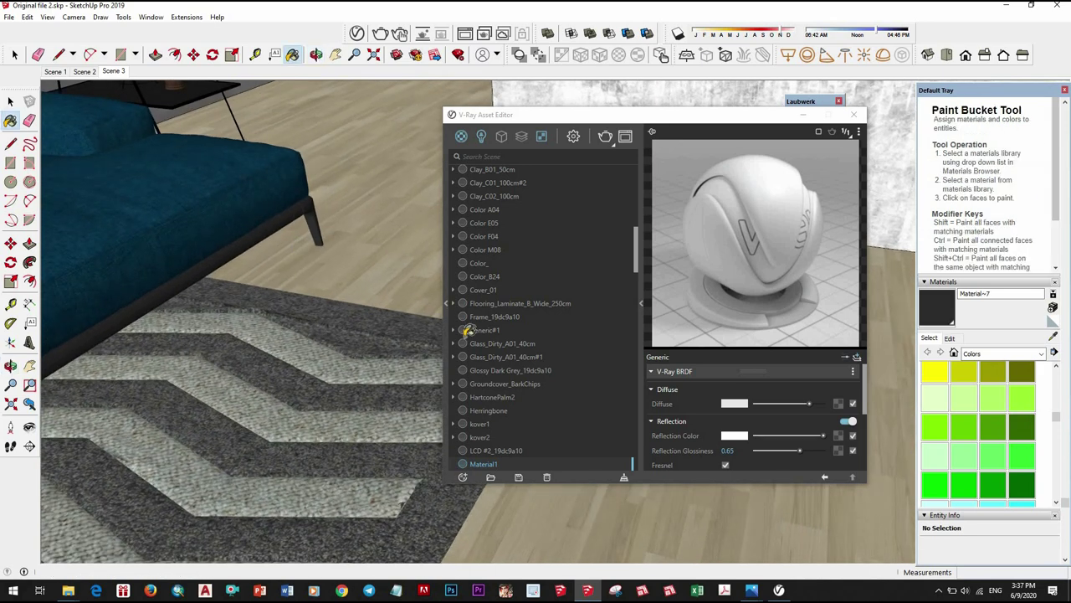
click(698, 421)
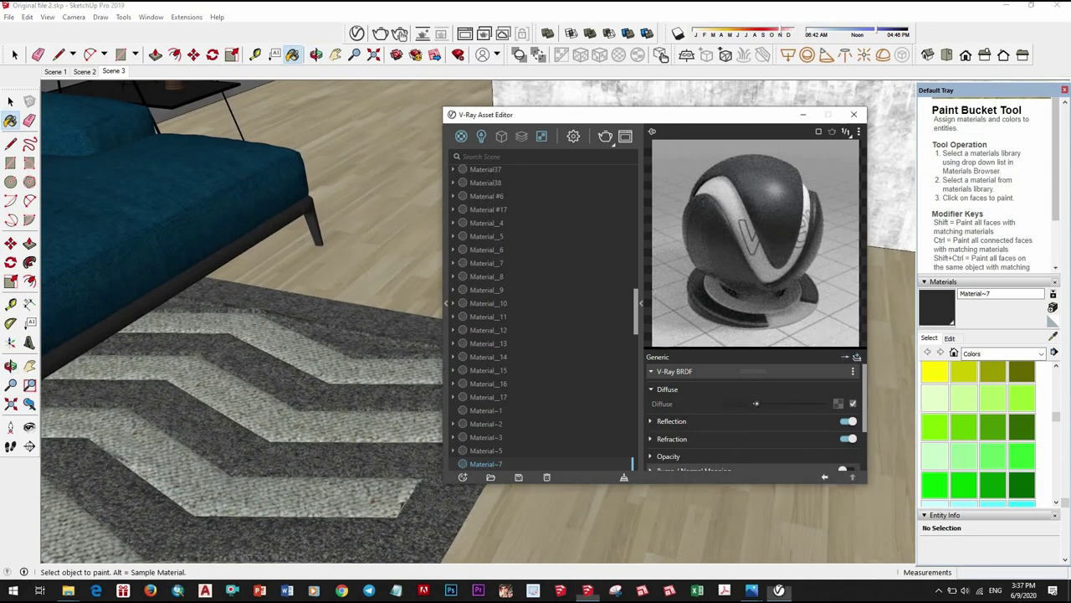
scroll(728, 433, down, 1)
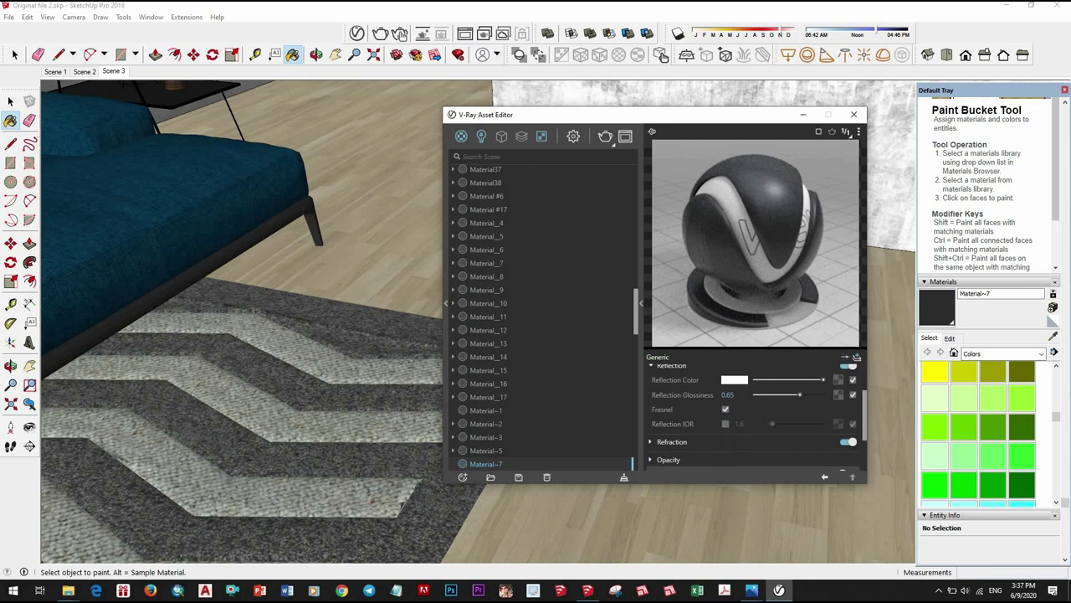
drag(799, 400, 810, 394)
click(725, 423)
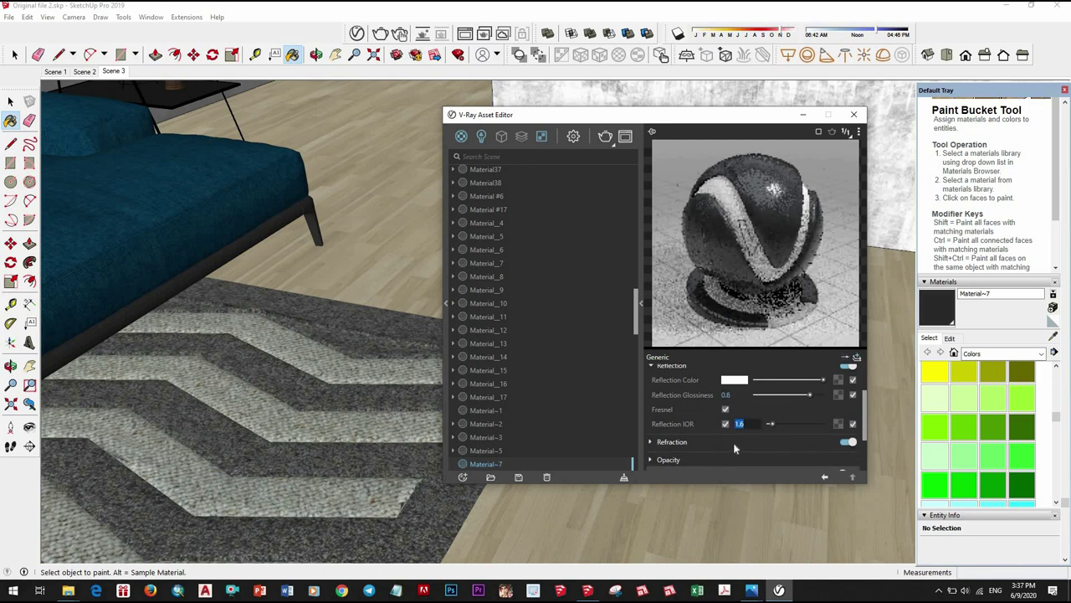
text(3)
key(Return)
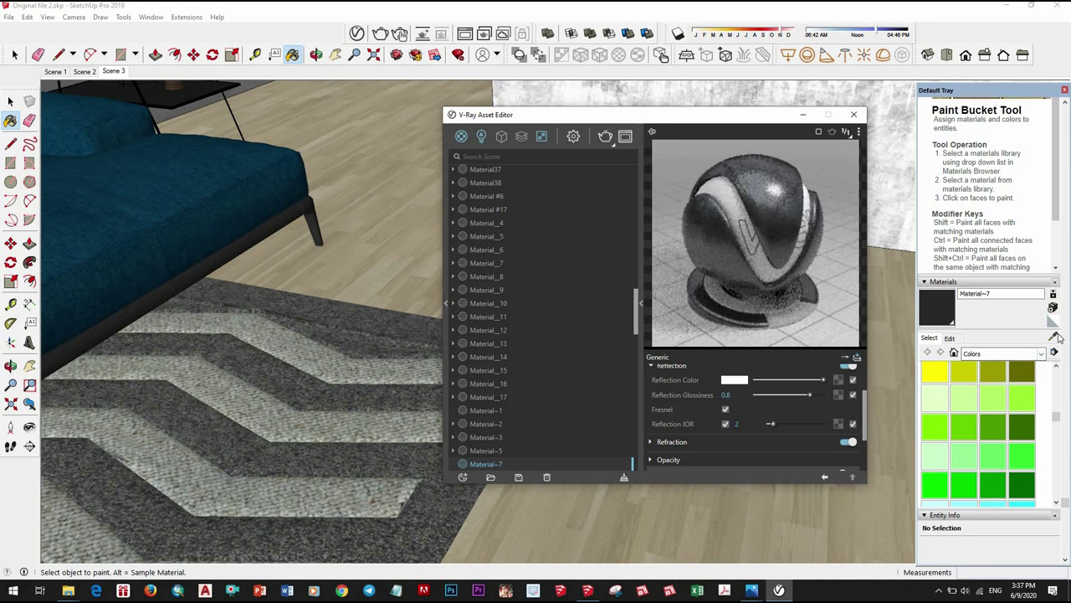
key(alt)
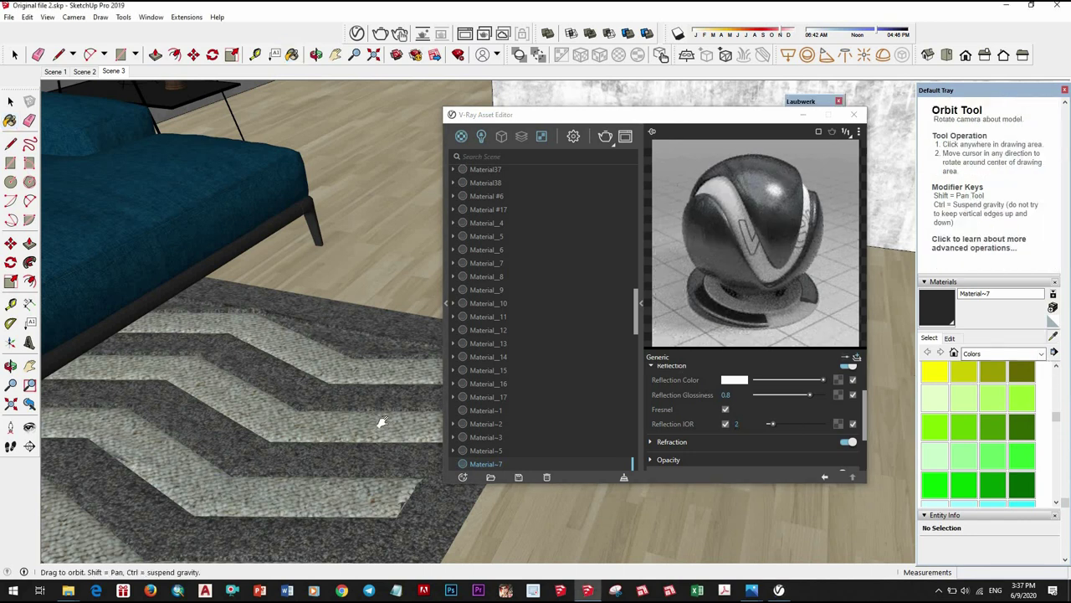
middle_drag(353, 365, 212, 264)
scroll(212, 248, up, 2)
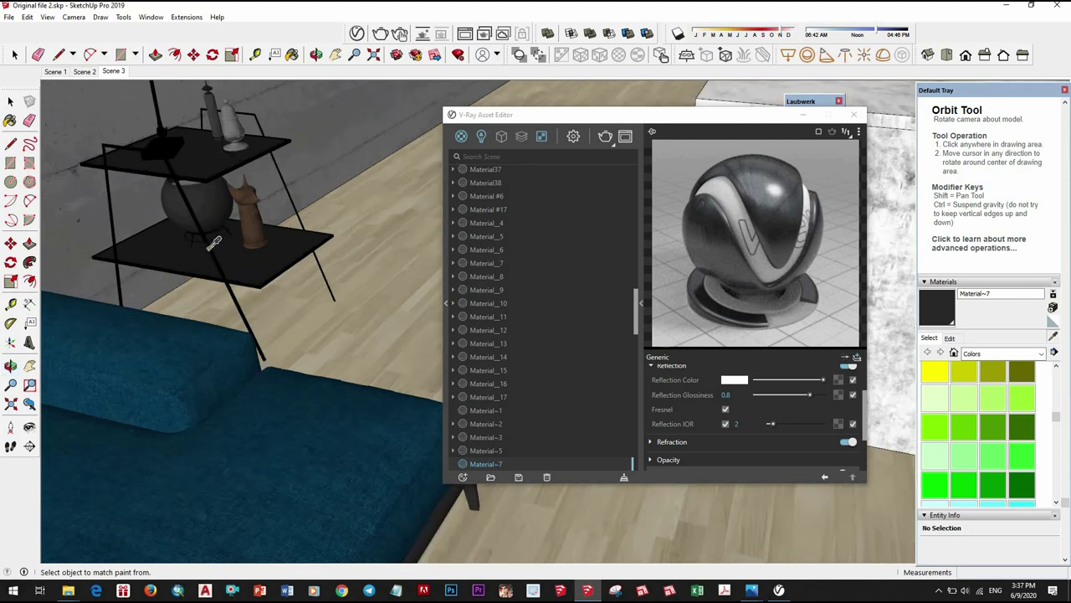
- Sample the black Material~28 and give it reflection glossiness 0.8 with reflection IOR 2
click(215, 240)
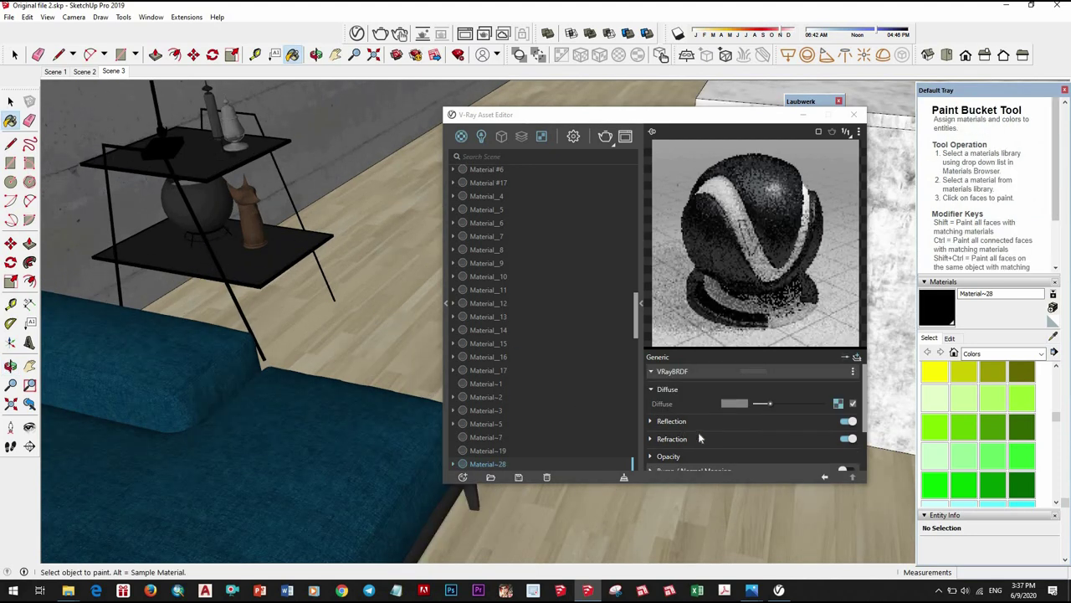
click(707, 422)
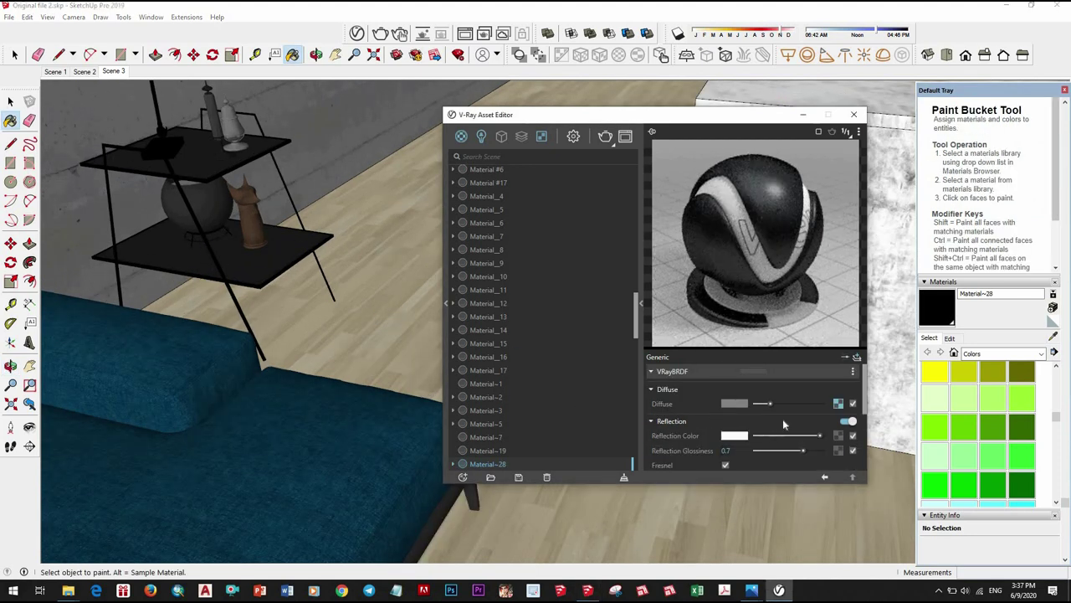
scroll(795, 410, down, 1)
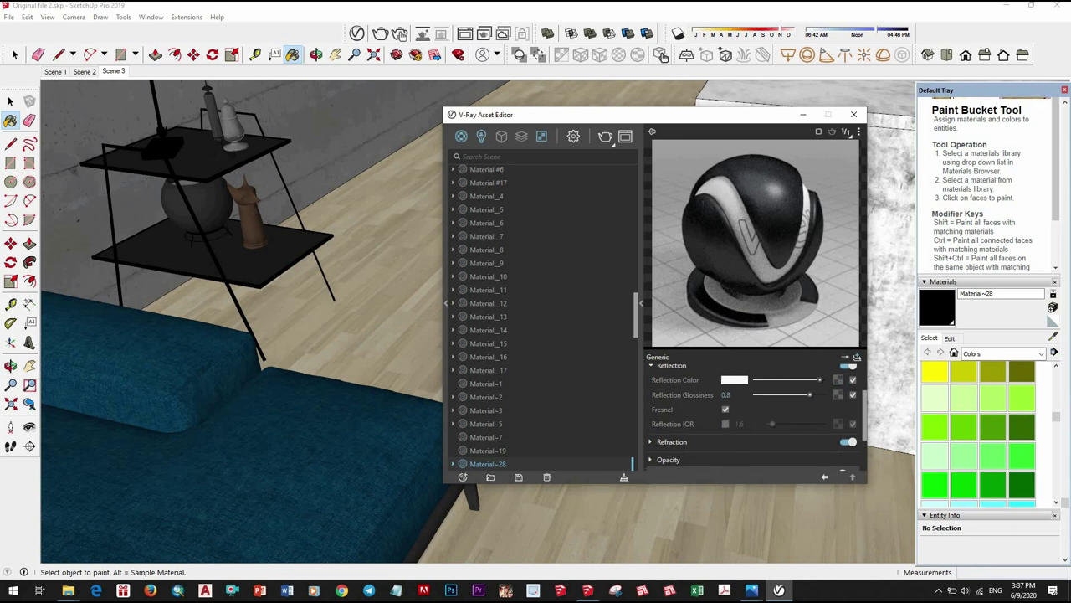
click(725, 424)
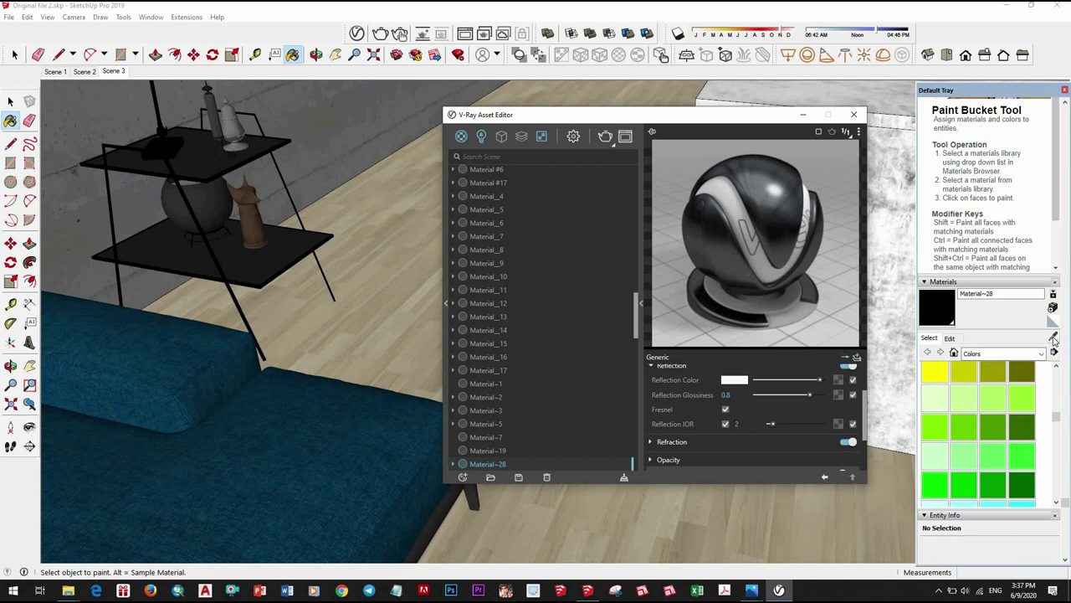
key(alt)
- Sample the black Material~1 and lower its reflection glossiness from 1 to 0.9
alt+click(346, 207)
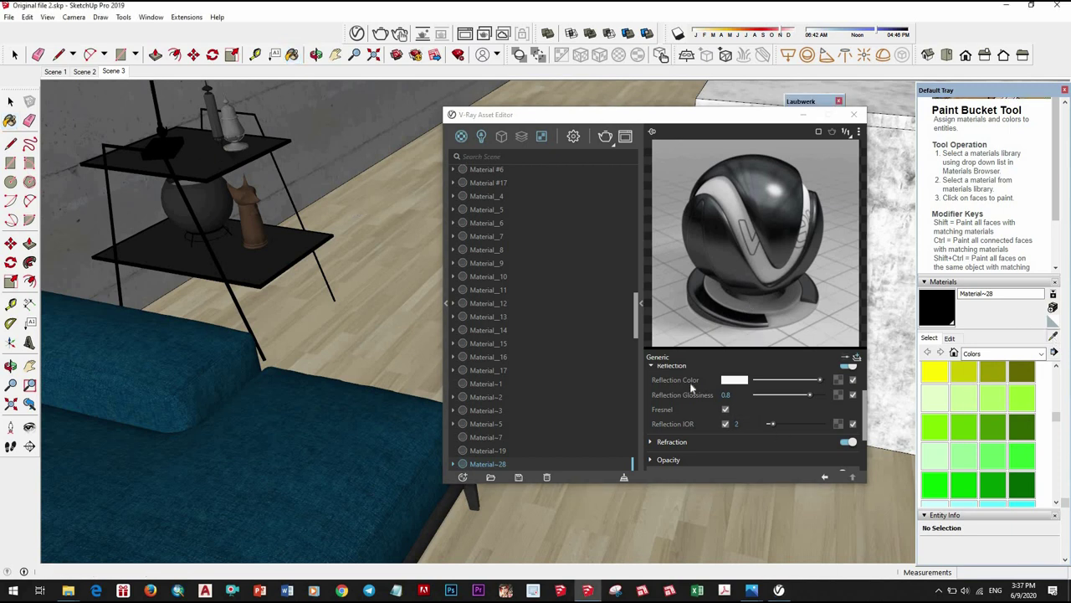
click(758, 421)
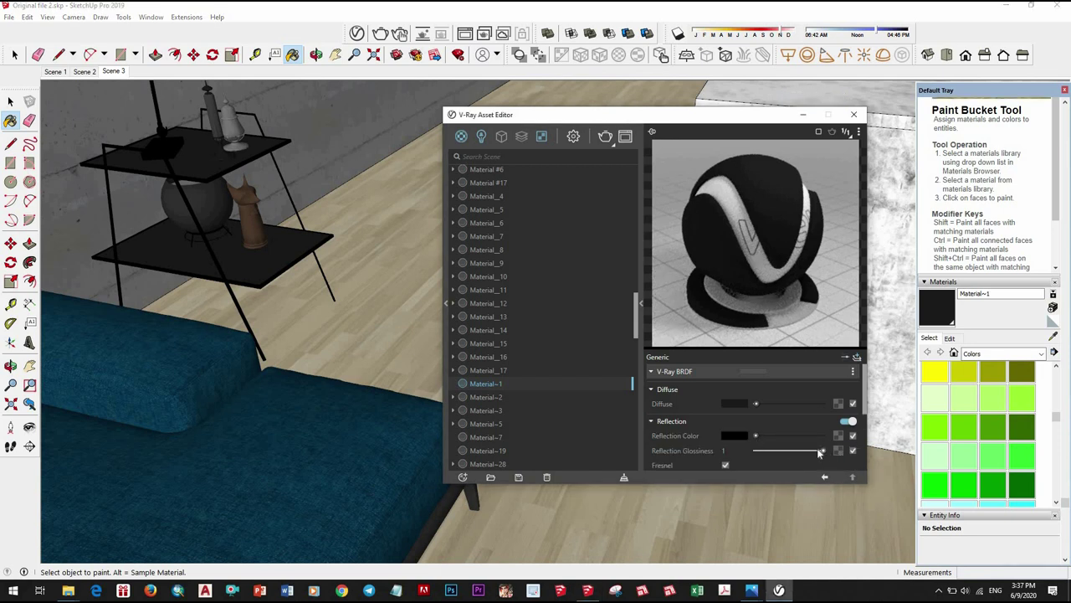
drag(820, 453, 818, 453)
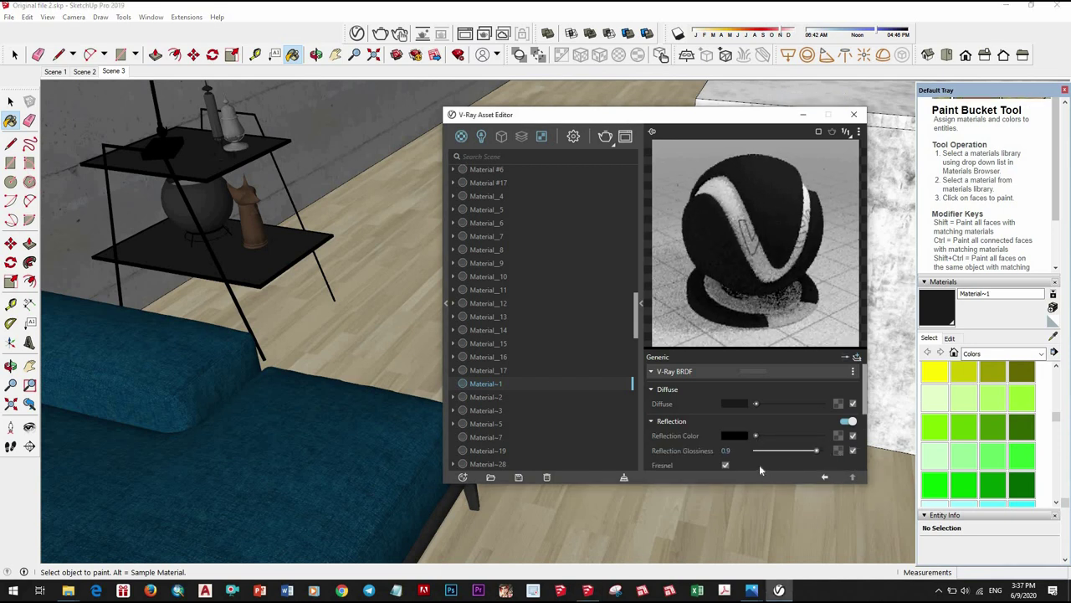
scroll(759, 456, down, 3)
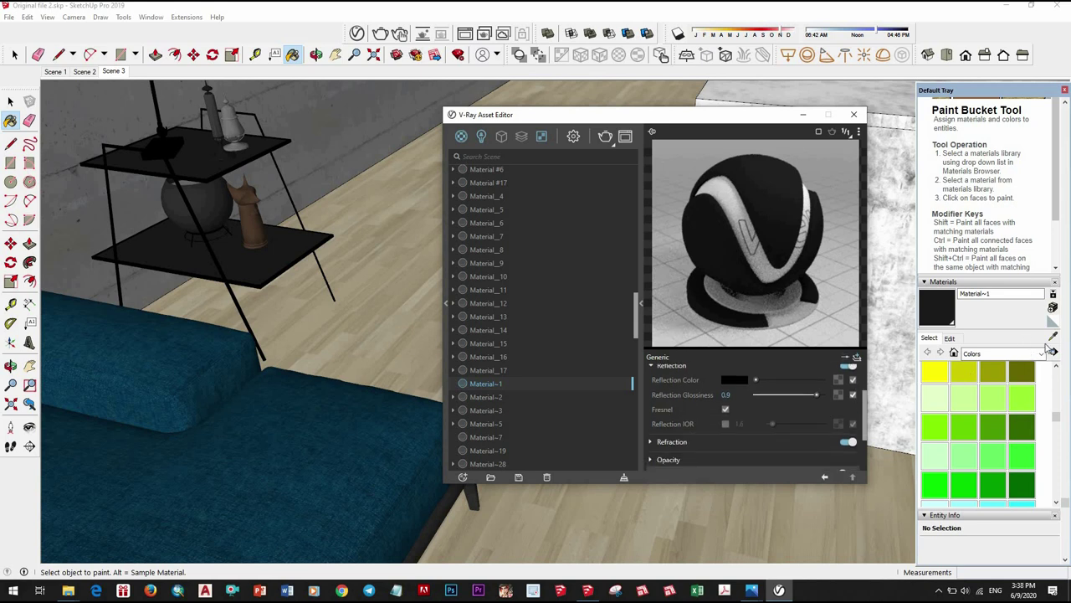
- Sample the marble block's Generic#1 material and show its reflection settings
mouse_move(256, 298)
middle_down()
mouse_move(162, 274)
mouse_move(413, 304)
middle_up()
alt+click(413, 304)
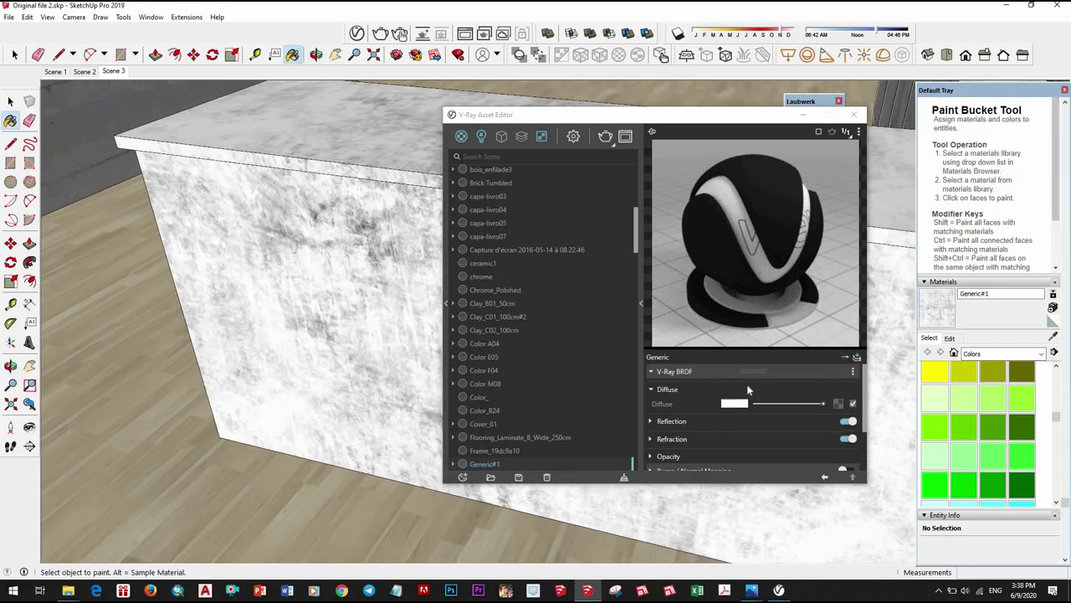
click(773, 427)
scroll(809, 402, down, 1)
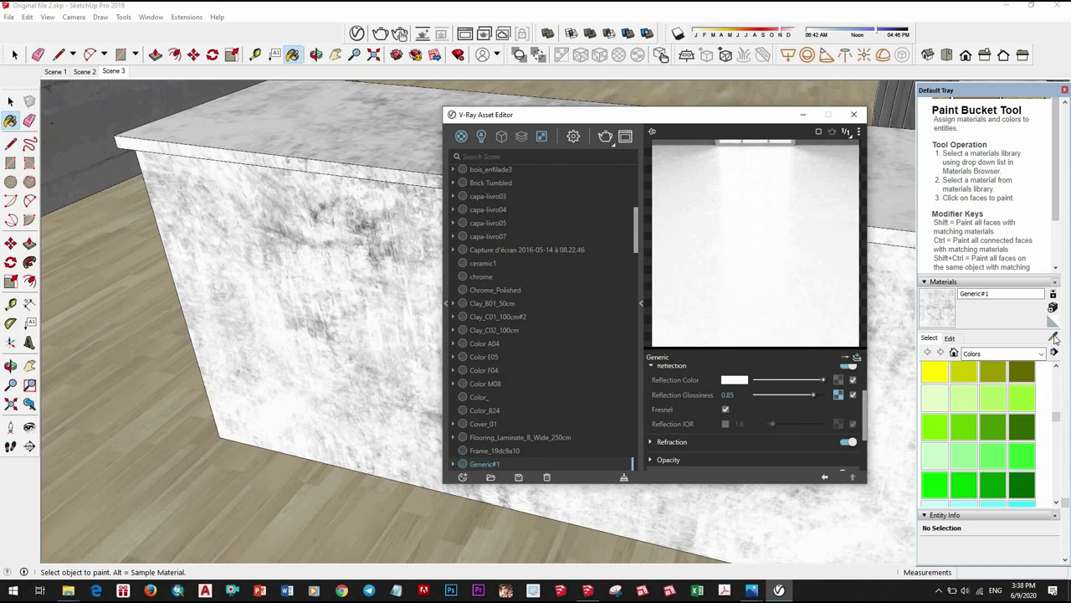
- Orbit past the floor and marble wall back to an eye-level living-room view
mouse_move(359, 268)
middle_down()
mouse_move(138, 514)
mouse_move(273, 192)
middle_up()
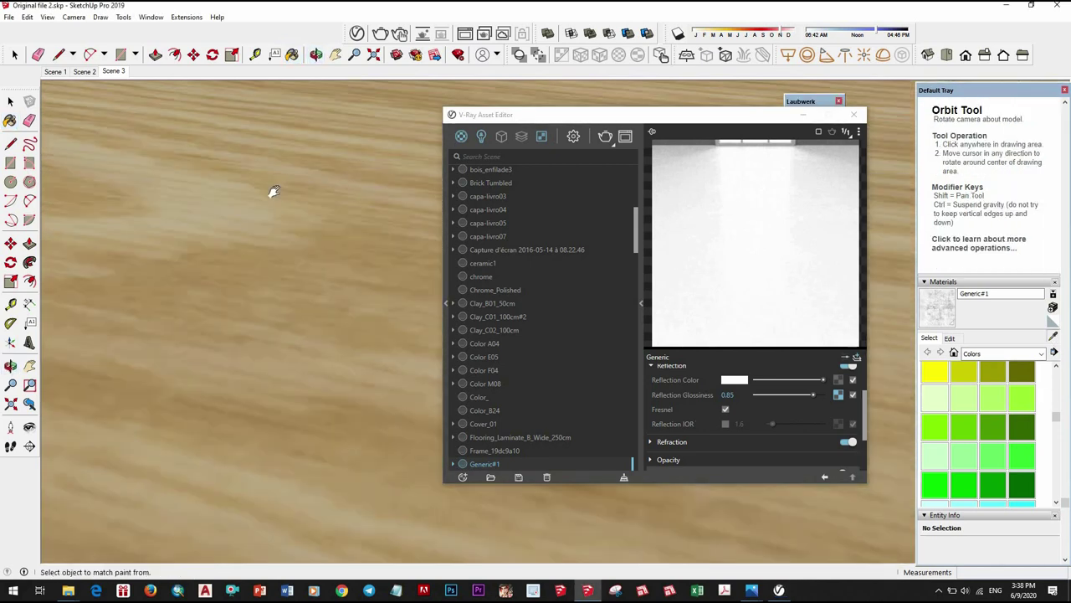
key(b)
mouse_move(290, 318)
middle_down()
mouse_move(277, 210)
mouse_move(126, 256)
mouse_move(151, 48)
middle_up()
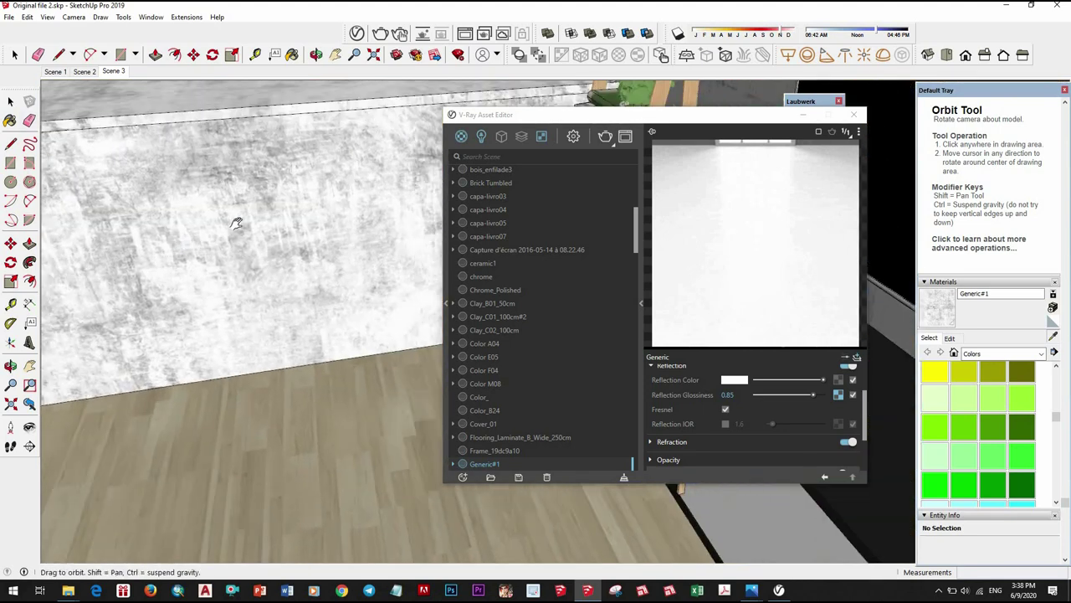
middle_drag(383, 263, 247, 188)
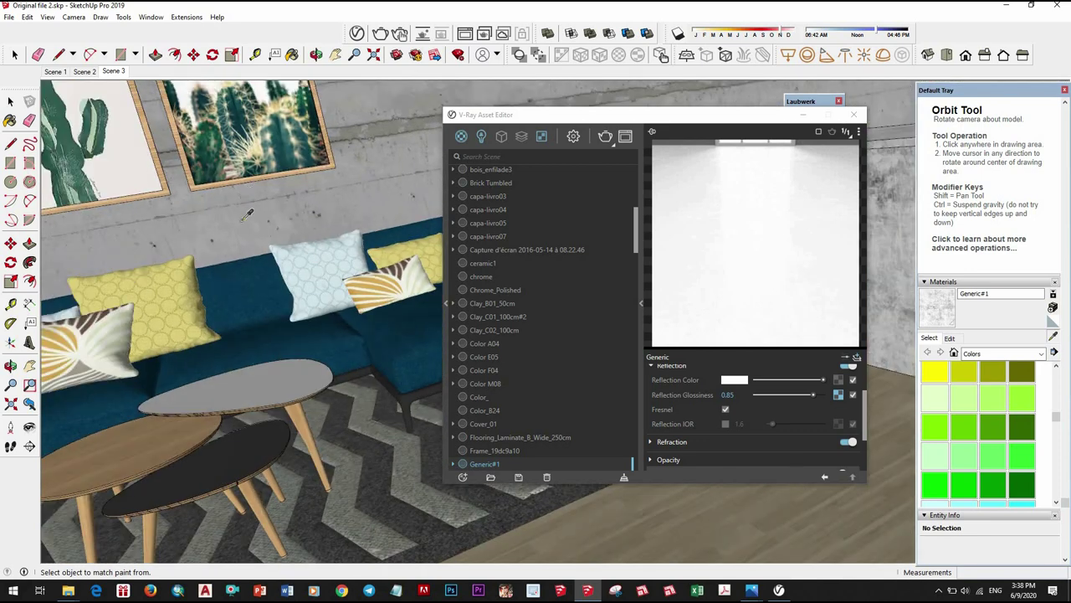
mouse_move(241, 237)
middle_down()
mouse_move(262, 285)
mouse_move(326, 308)
middle_up()
- Review Translucent_Glass_Gray's reflection and refraction settings, then sample the Beadboard material
alt+click(328, 310)
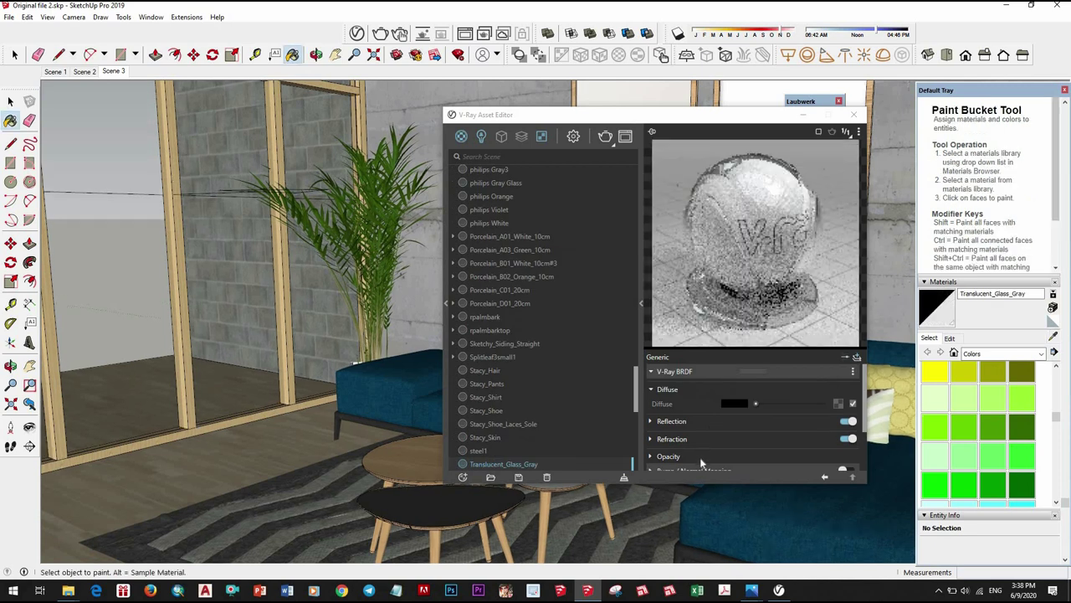
click(699, 422)
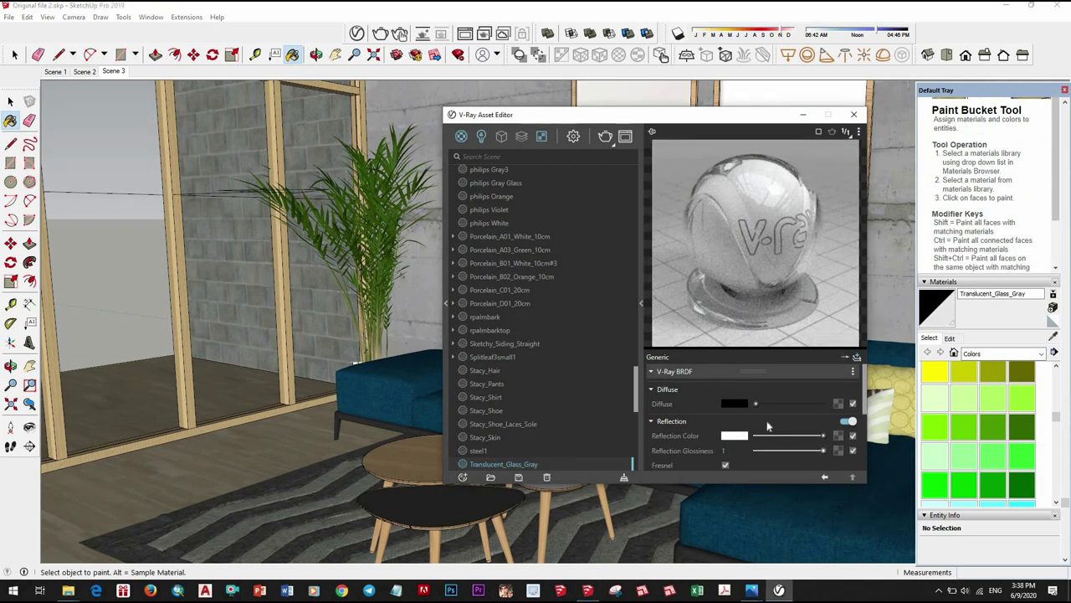
scroll(770, 443, down, 2)
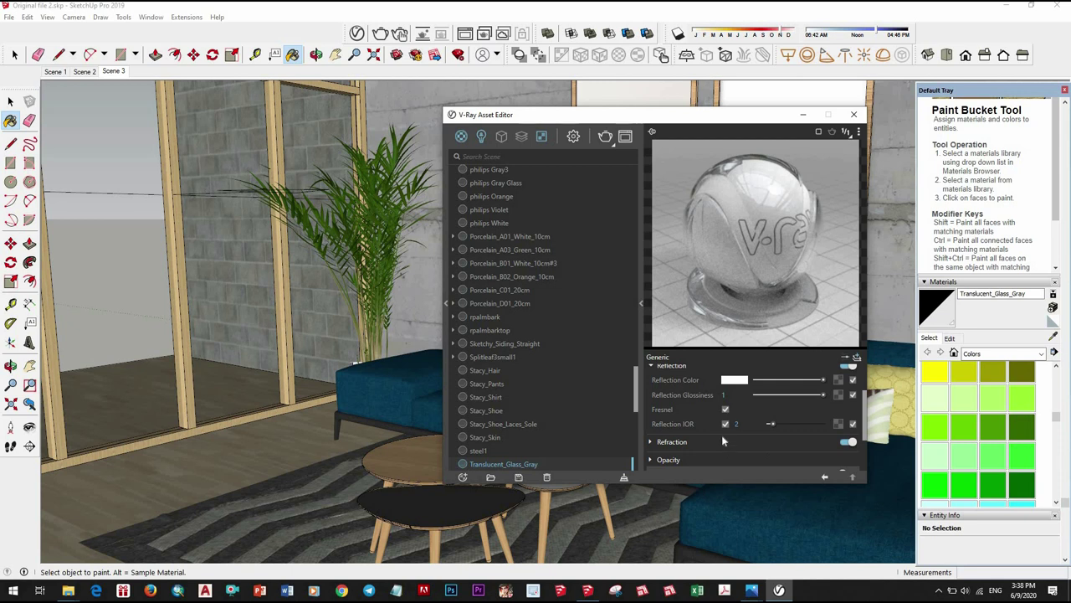
scroll(689, 404, down, 2)
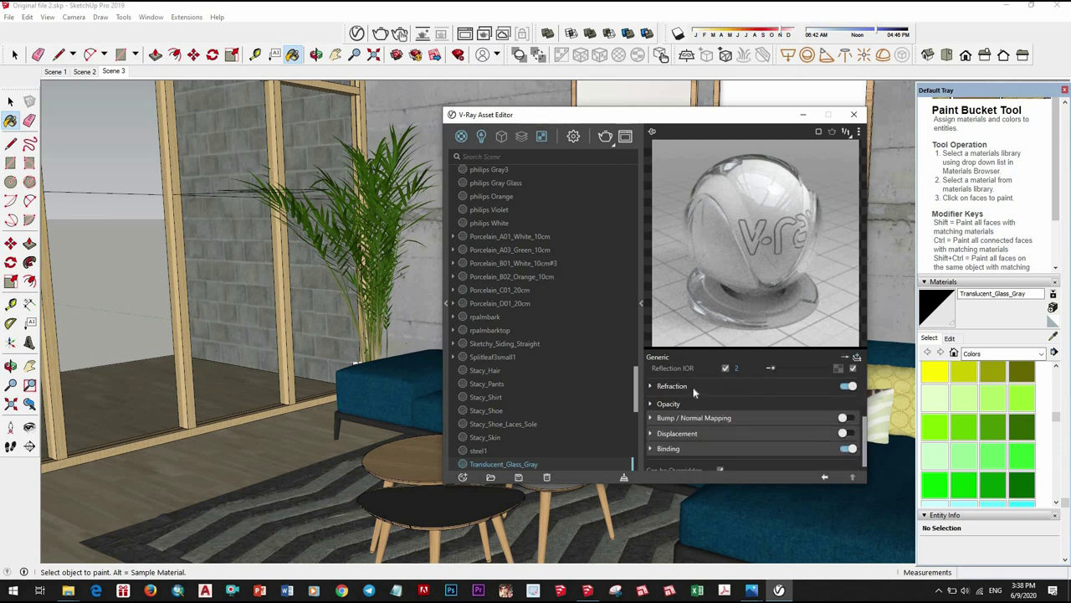
click(765, 385)
scroll(765, 445, down, 2)
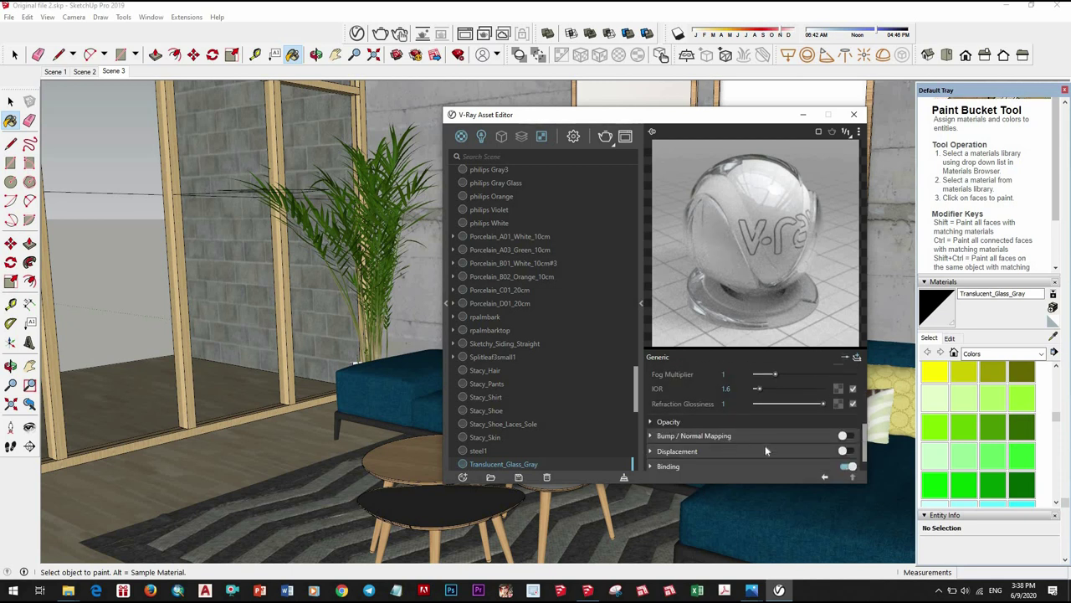
scroll(795, 435, up, 2)
scroll(780, 442, down, 3)
click(1053, 336)
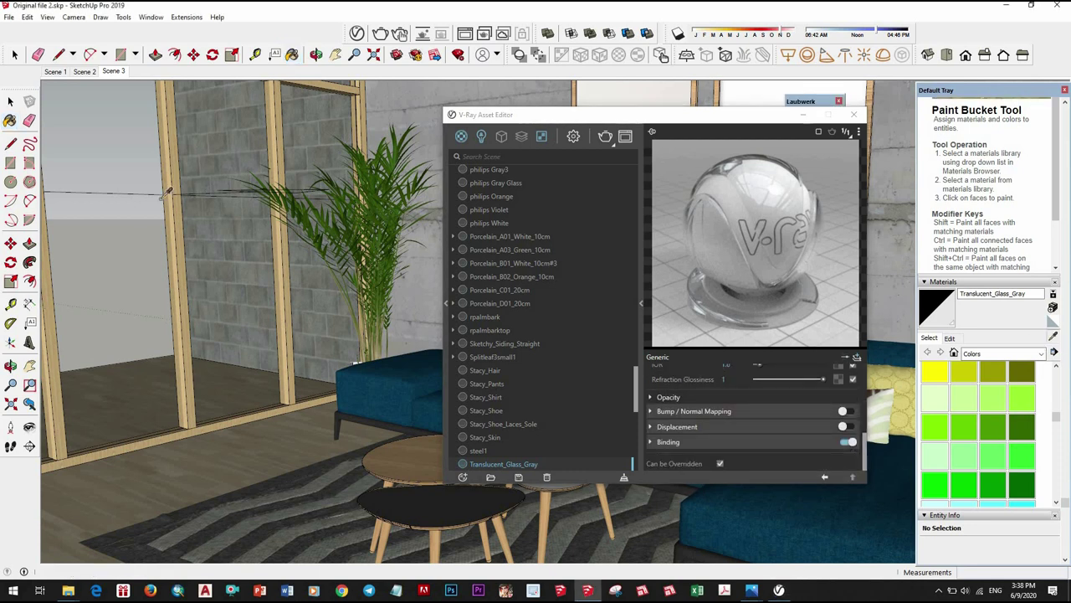
click(333, 223)
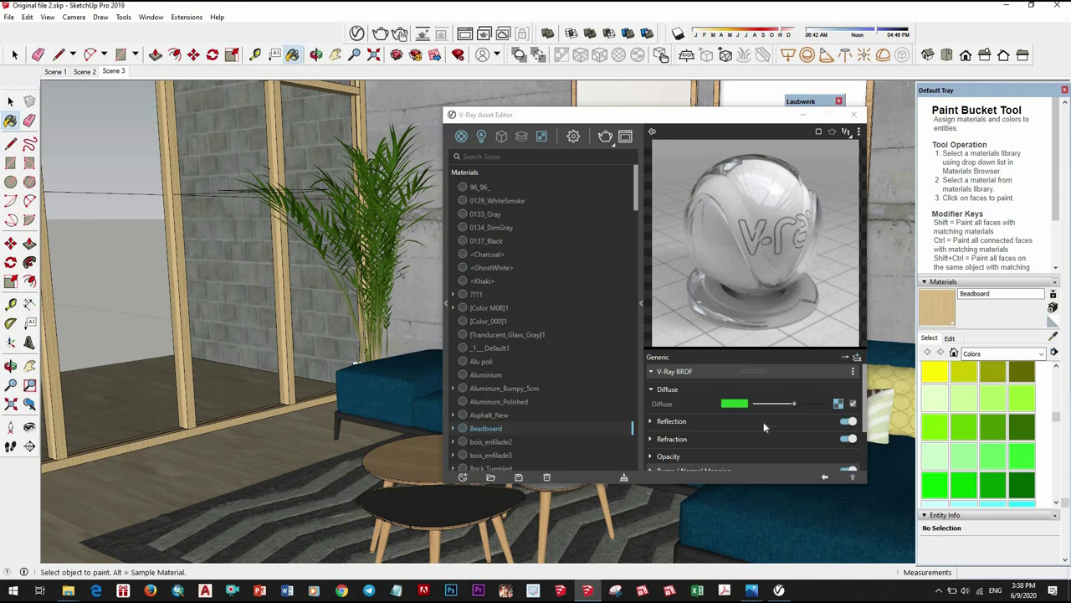
- Review the Beadboard and Brick Tumbled reflection settings, with Brick Tumbled at 0.9 glossiness
click(738, 423)
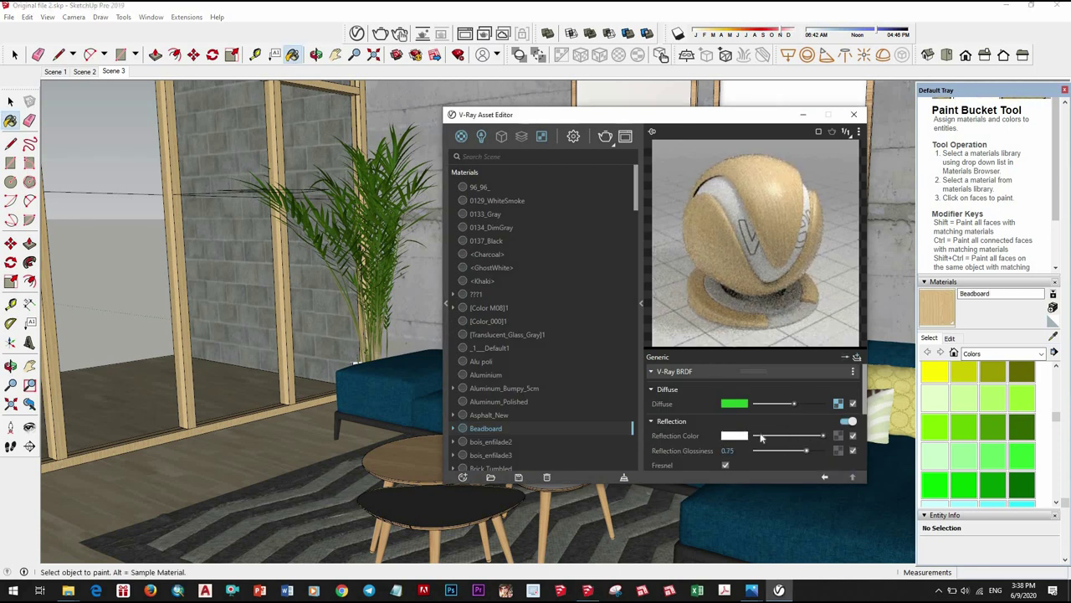
scroll(762, 451, down, 2)
scroll(753, 445, down, 3)
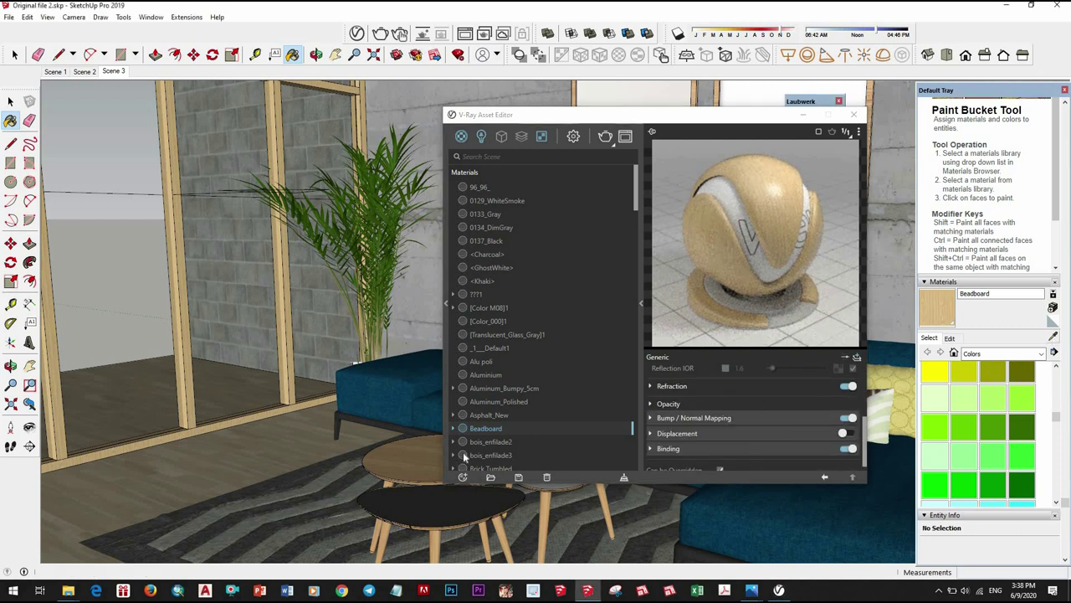
mouse_move(331, 216)
middle_down()
mouse_move(306, 302)
mouse_move(277, 276)
middle_up()
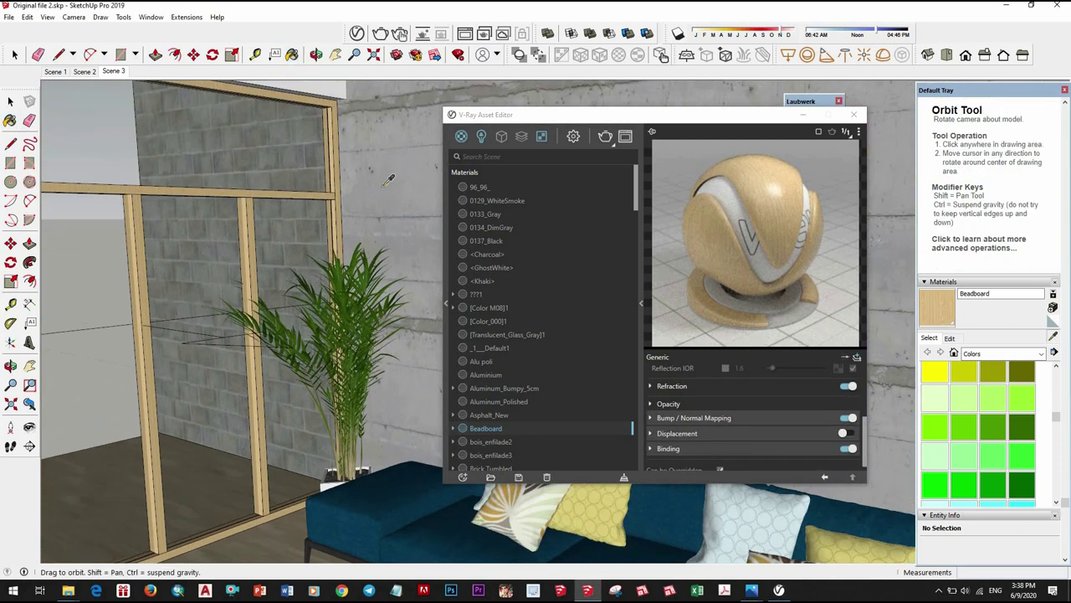
alt+click(277, 276)
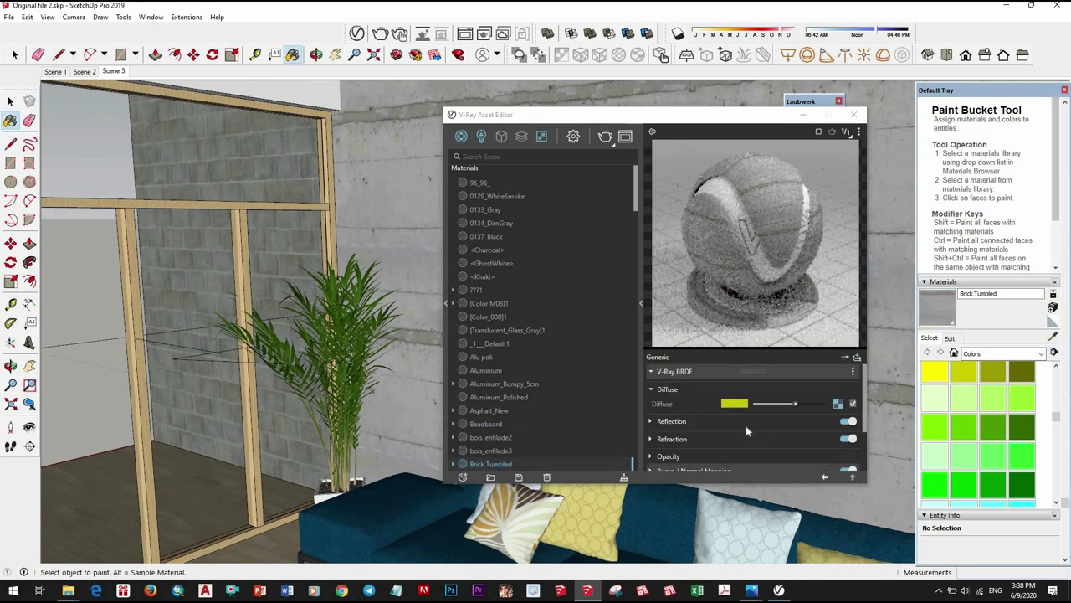
click(745, 423)
scroll(803, 410, down, 1)
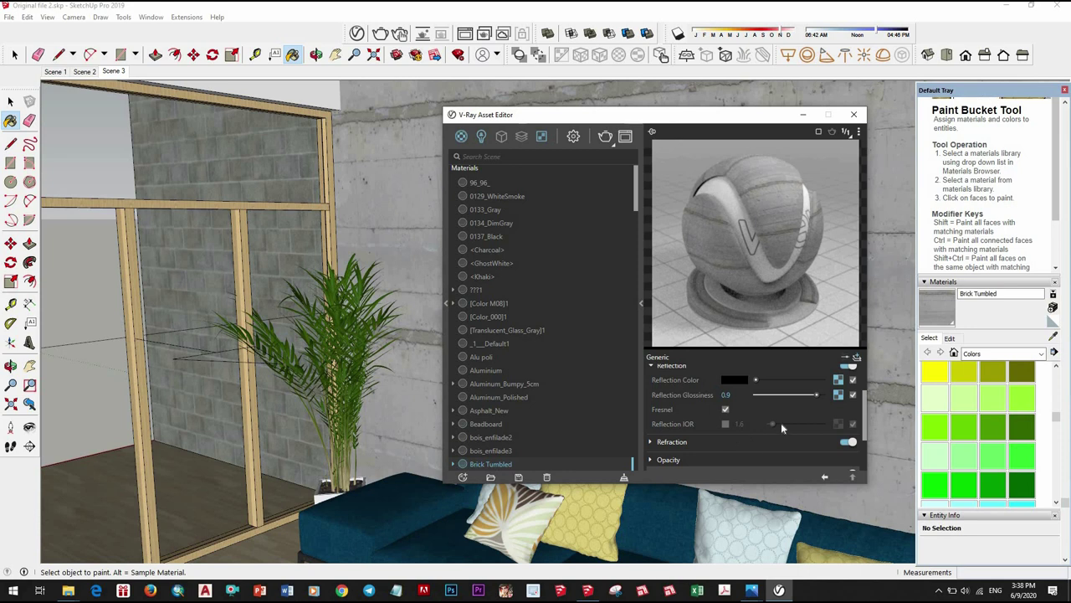
scroll(812, 411, down, 2)
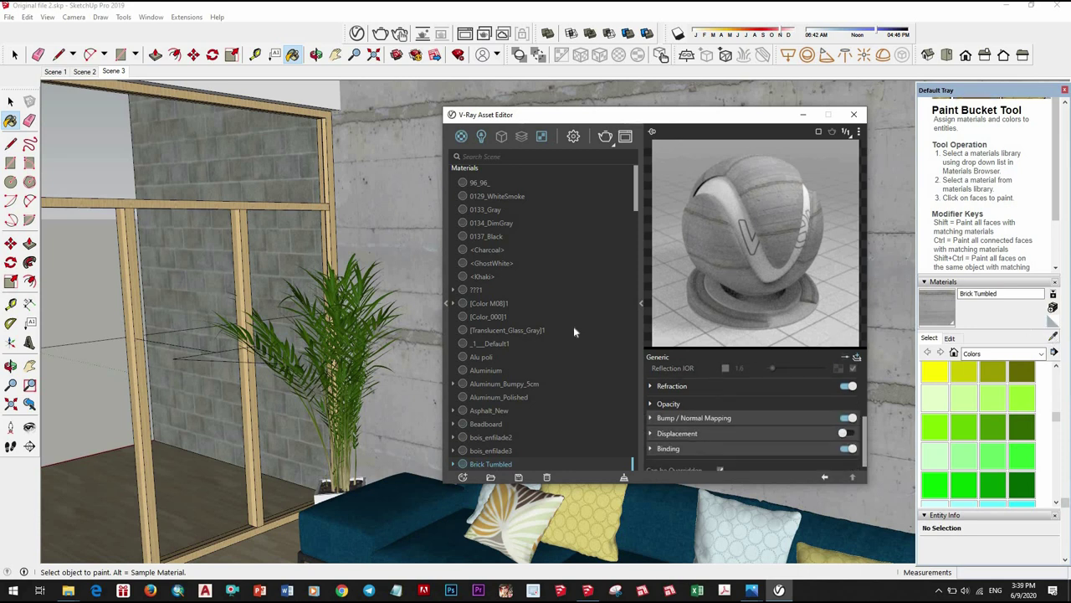
- Orbit to the dark beams and sample their [Color M08]1 material (0.75 glossiness)
mouse_move(334, 278)
middle_down()
mouse_move(266, 361)
mouse_move(356, 327)
middle_up()
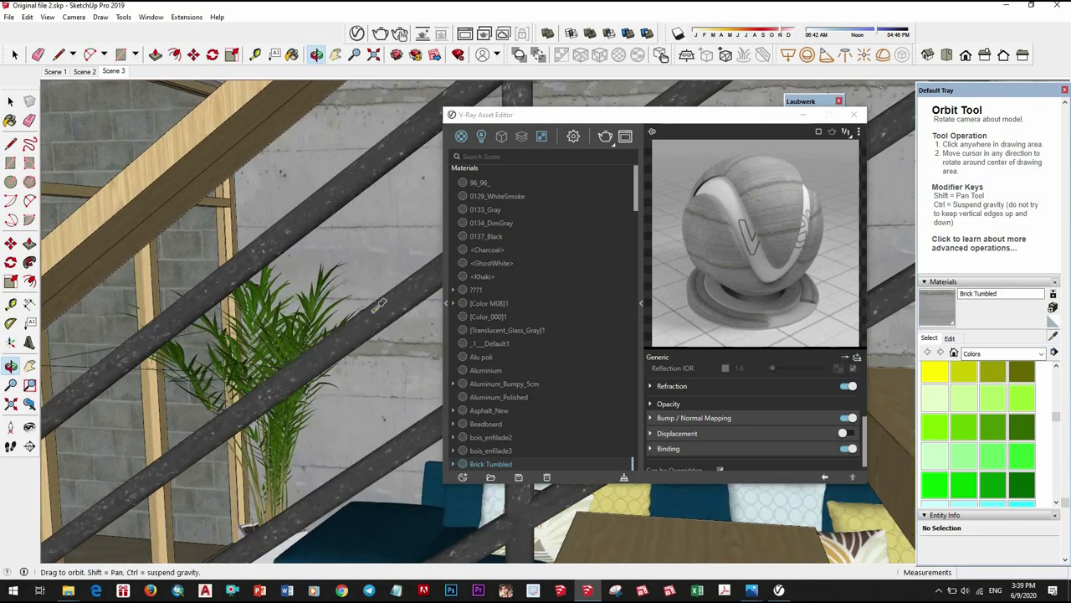
middle_drag(355, 327, 394, 296)
alt+click(374, 306)
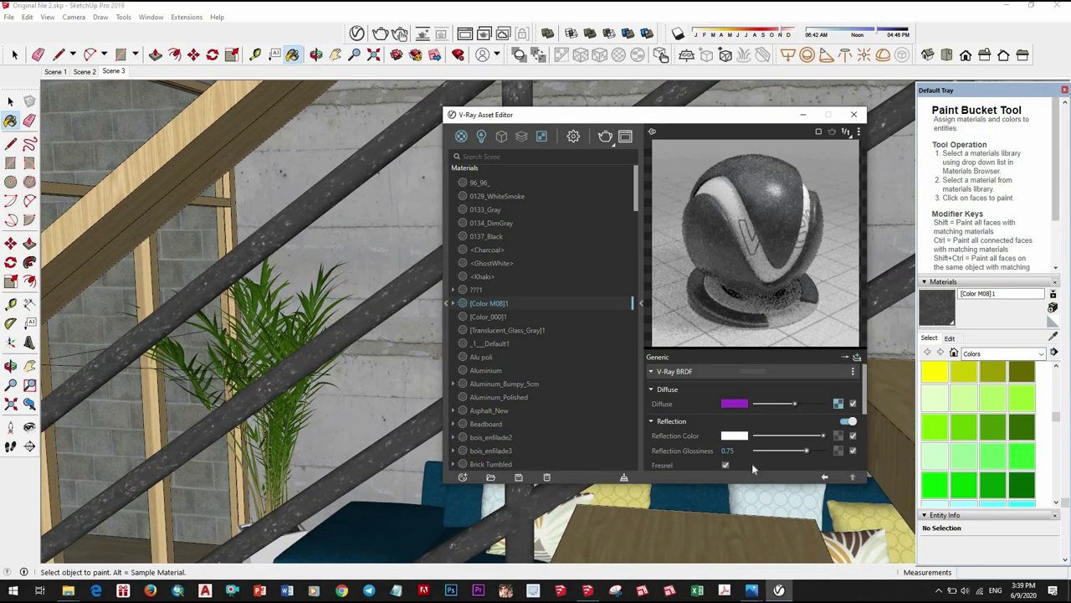
- Raise [Color M08]1 reflection glossiness to 0.8 and enable Reflection IOR
scroll(752, 443, down, 2)
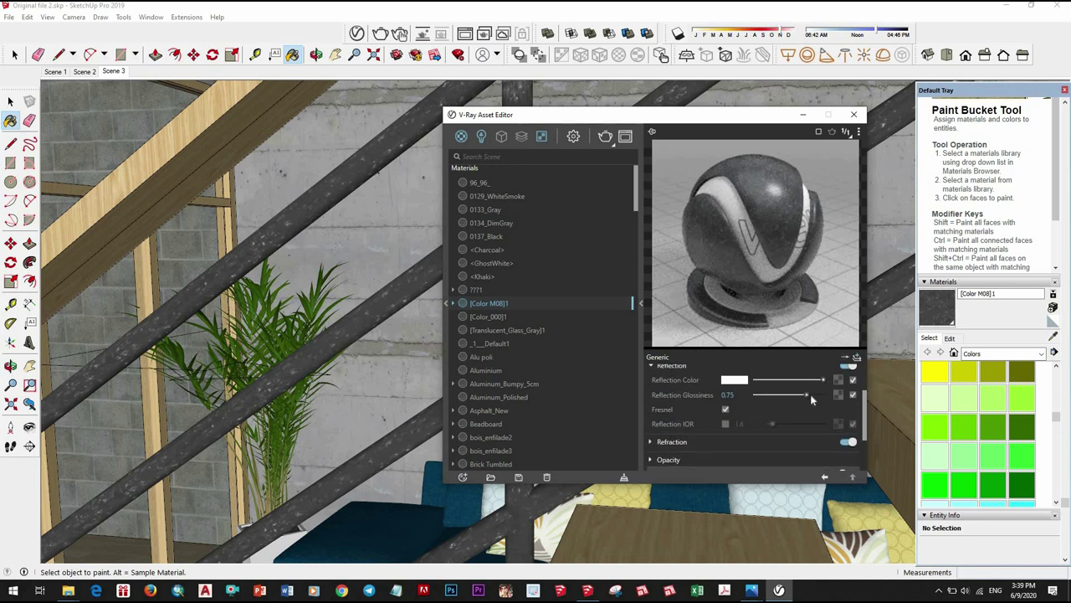
click(811, 395)
click(725, 424)
- Orbit to face the TV cabinet and sample the screen's LCD #2_19dc9a10 material
mouse_move(301, 368)
middle_down()
mouse_move(561, 466)
mouse_move(346, 471)
mouse_move(306, 443)
mouse_move(499, 429)
mouse_move(172, 354)
mouse_move(404, 431)
mouse_move(144, 362)
middle_up()
mouse_move(272, 382)
middle_down()
mouse_move(297, 401)
mouse_move(335, 302)
middle_up()
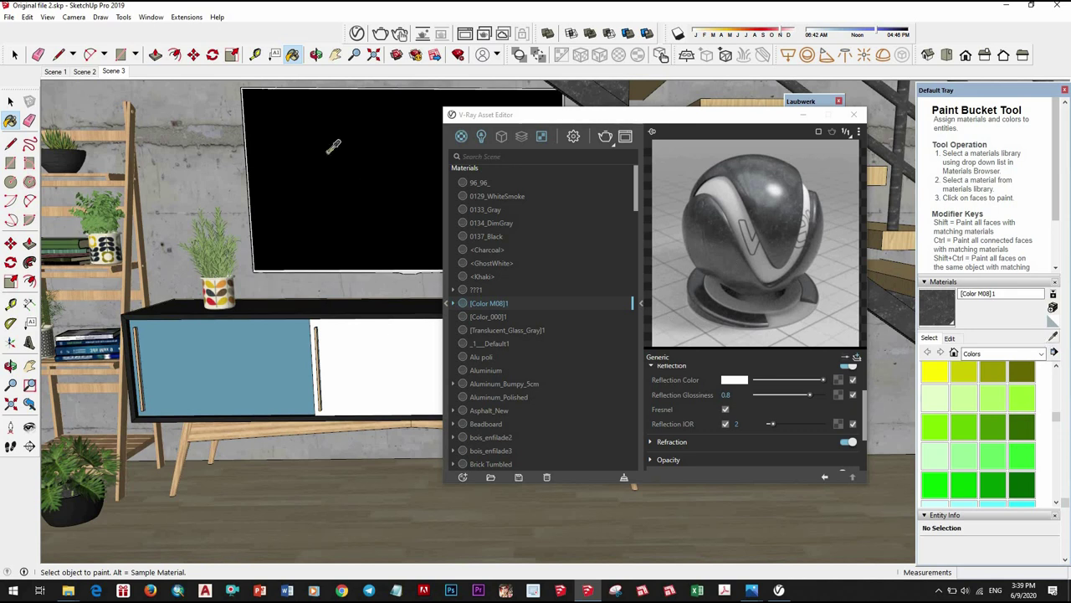
alt+click(373, 189)
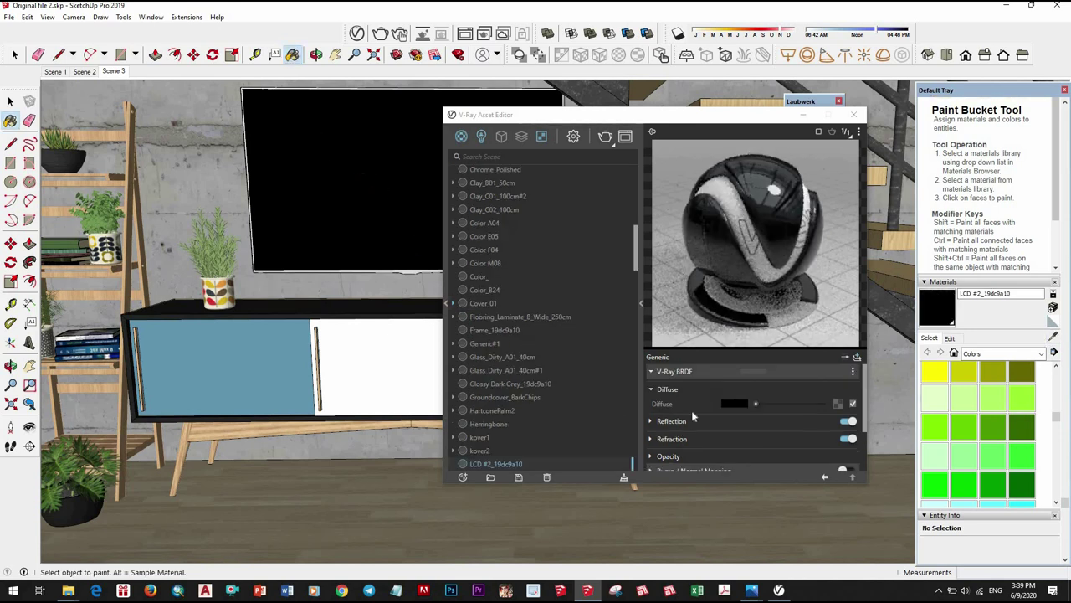
- Enable Reflection IOR on LCD #2_19dc9a10 and set it to 2
click(757, 422)
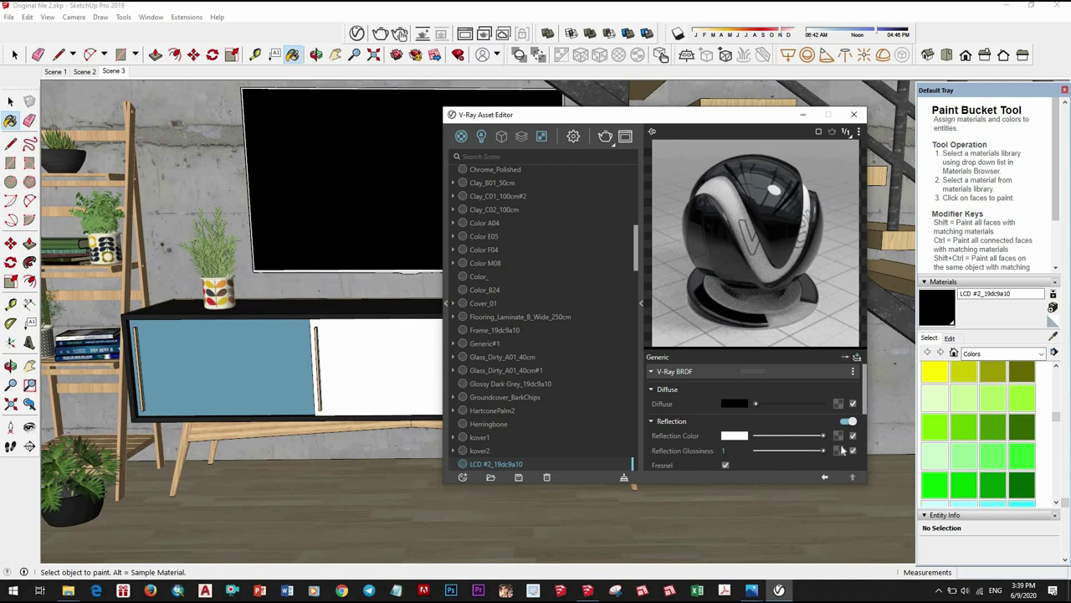
scroll(737, 423, down, 2)
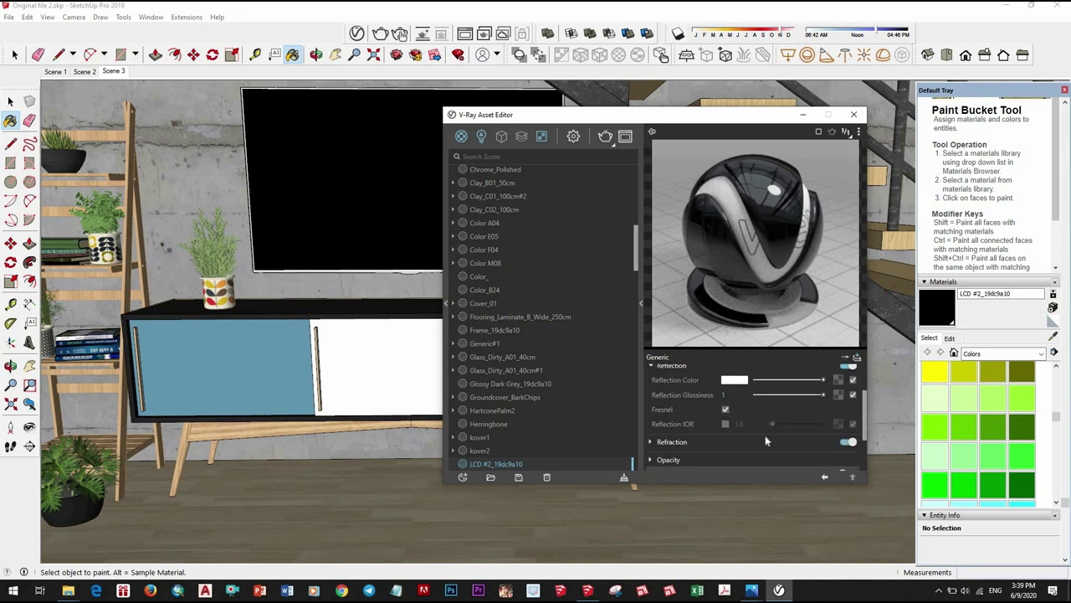
click(1052, 337)
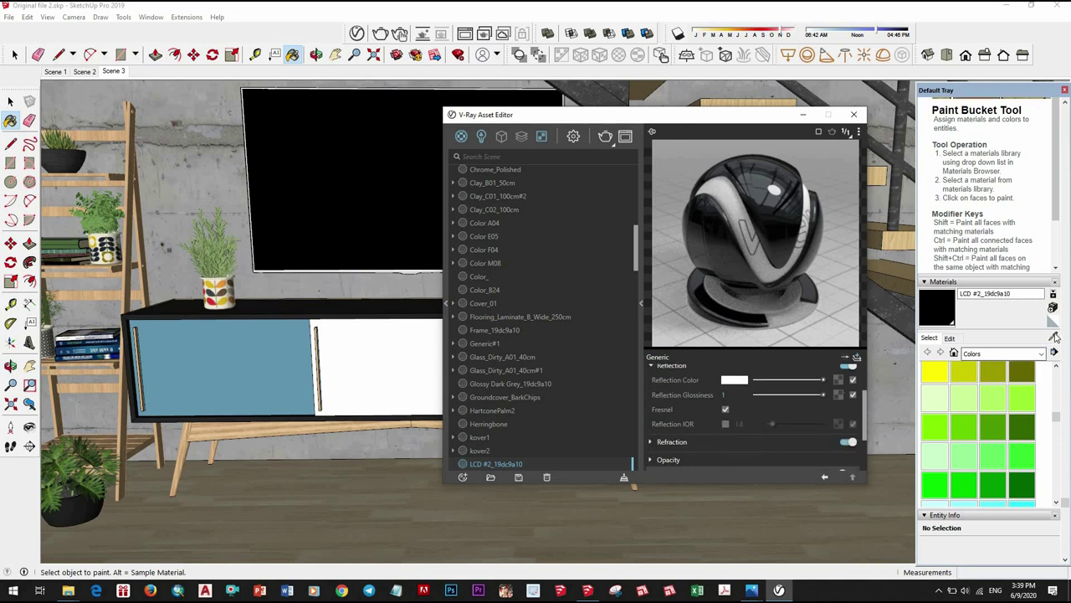
click(725, 424)
double_click(739, 423)
text(2)
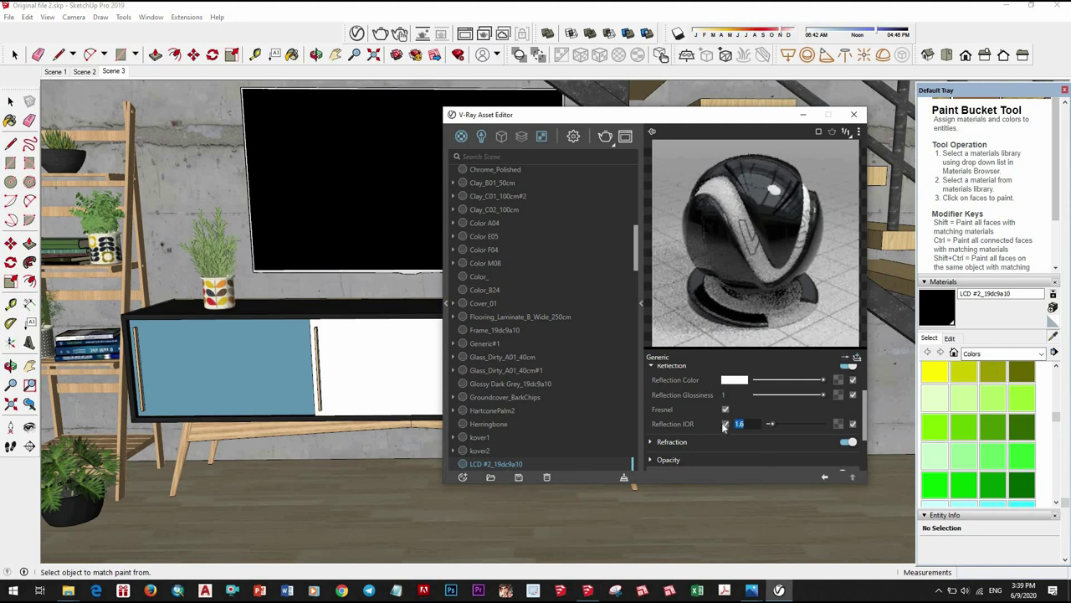
key(Return)
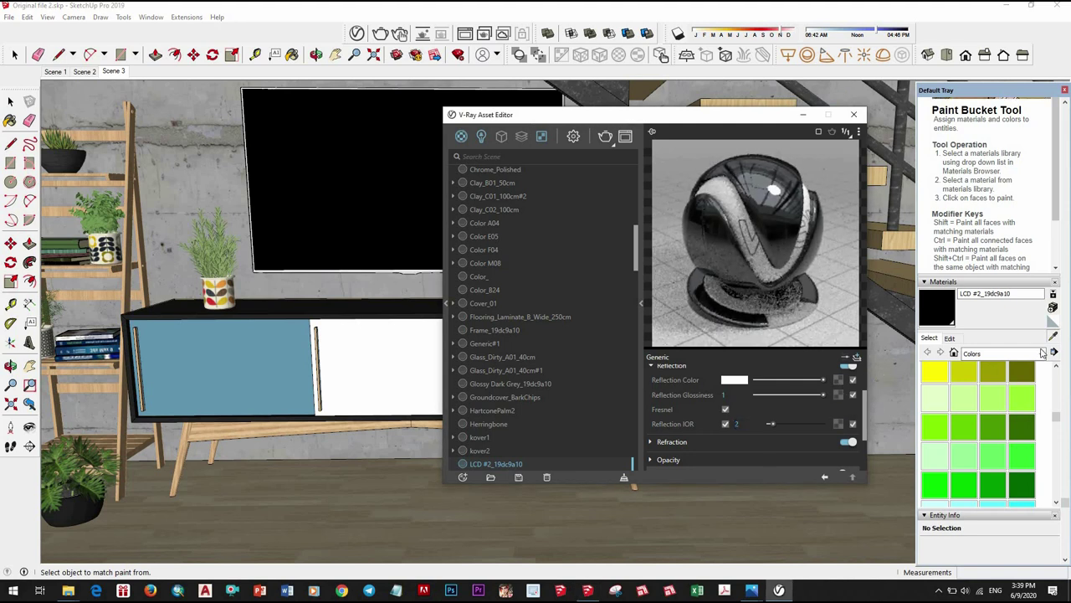
- Check the blue door material's 0.7 glossiness, then sample the white door's Material6
click(1055, 339)
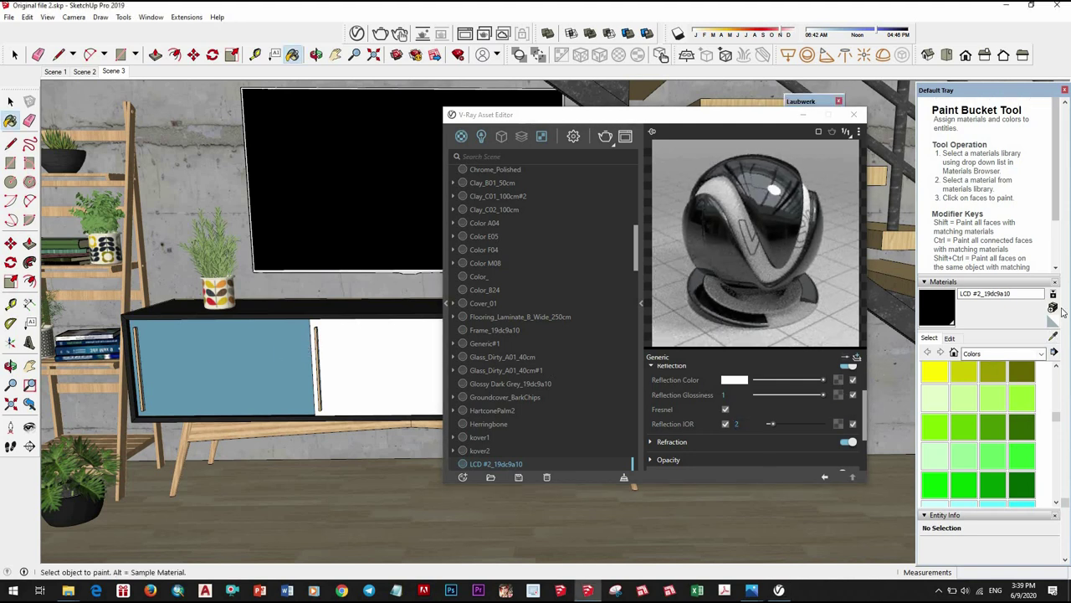
alt+click(239, 342)
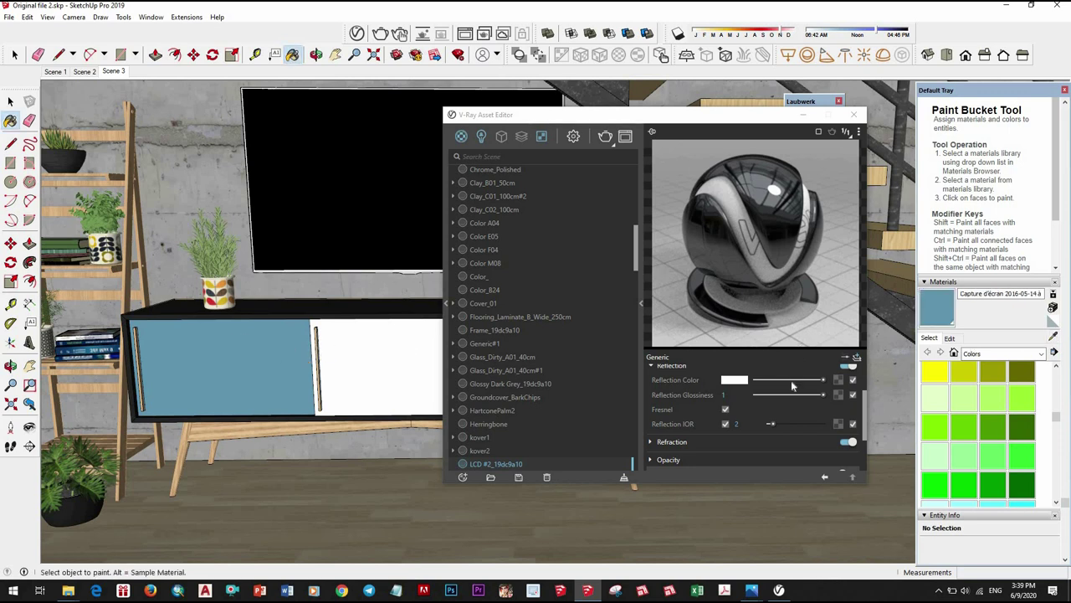
click(730, 421)
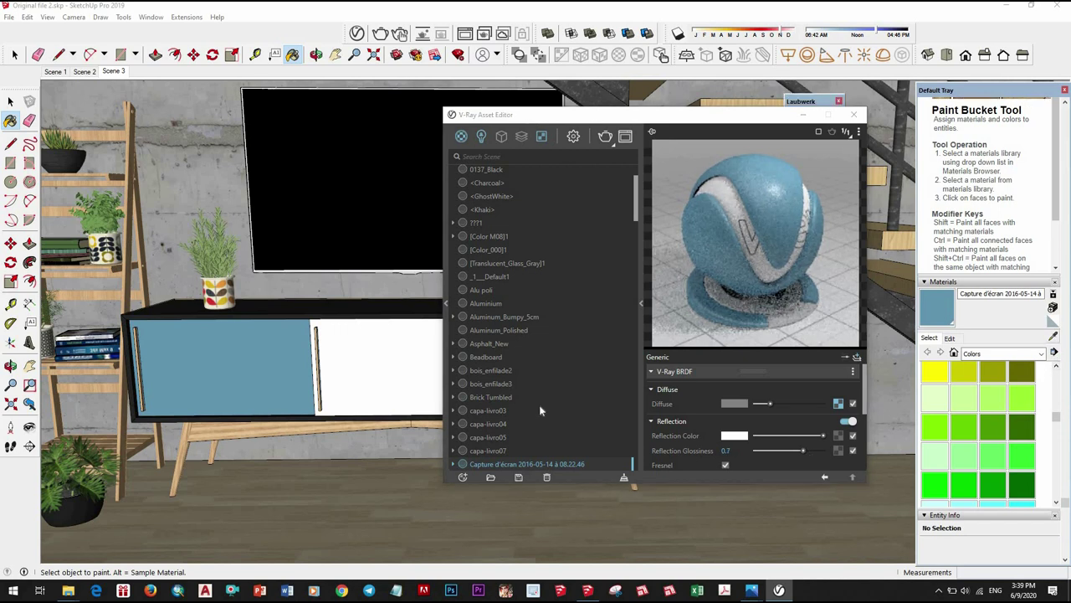
alt+click(359, 372)
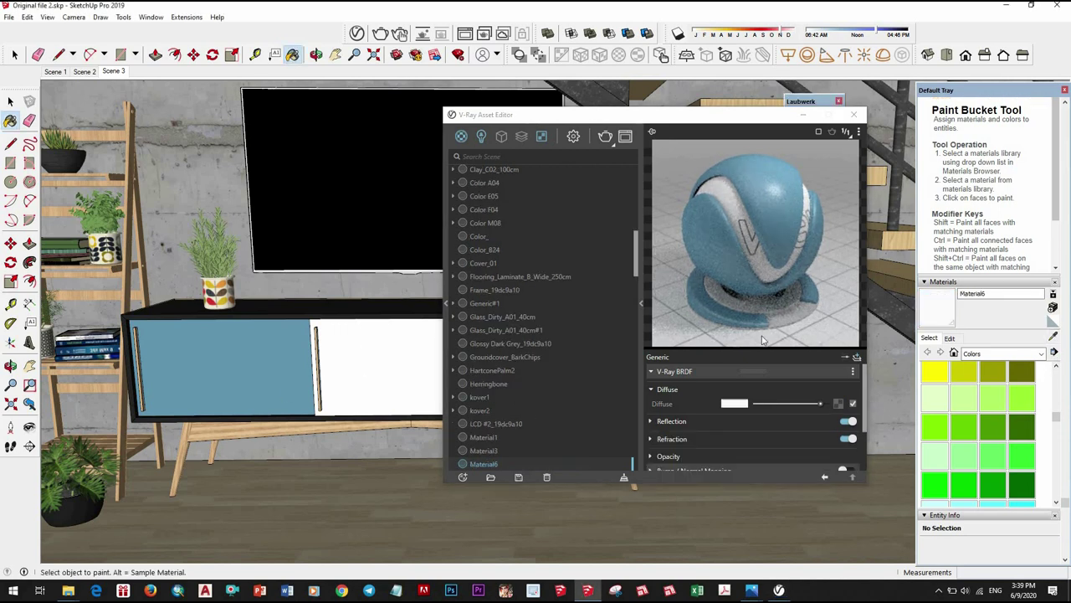
- Set Material6 glossiness to 0.75 and the bois_enfilade3 wood's reflection glossiness to 0.8
click(726, 424)
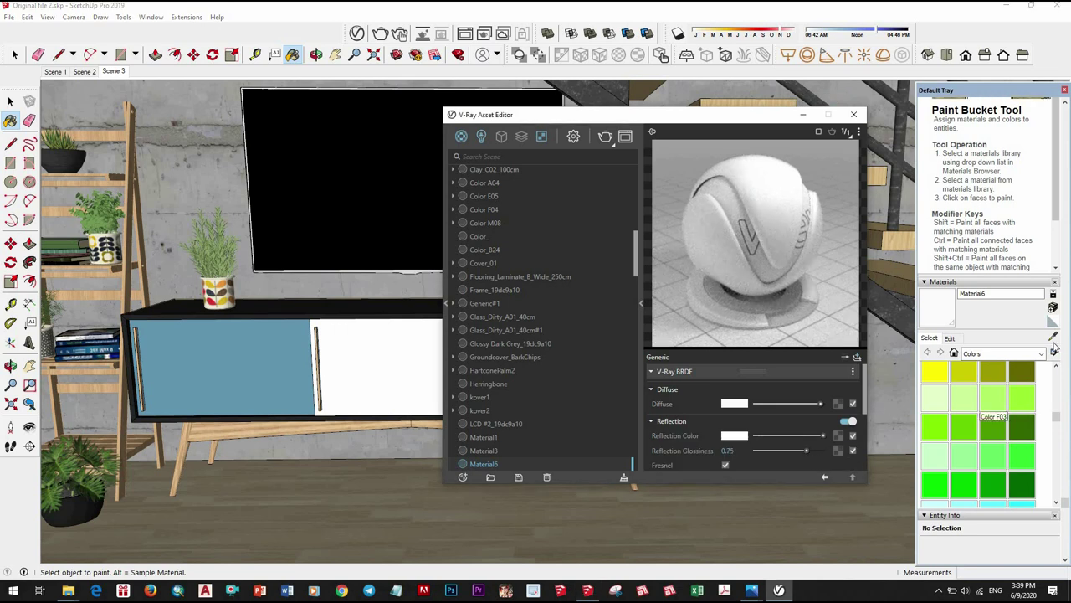
drag(809, 451, 806, 450)
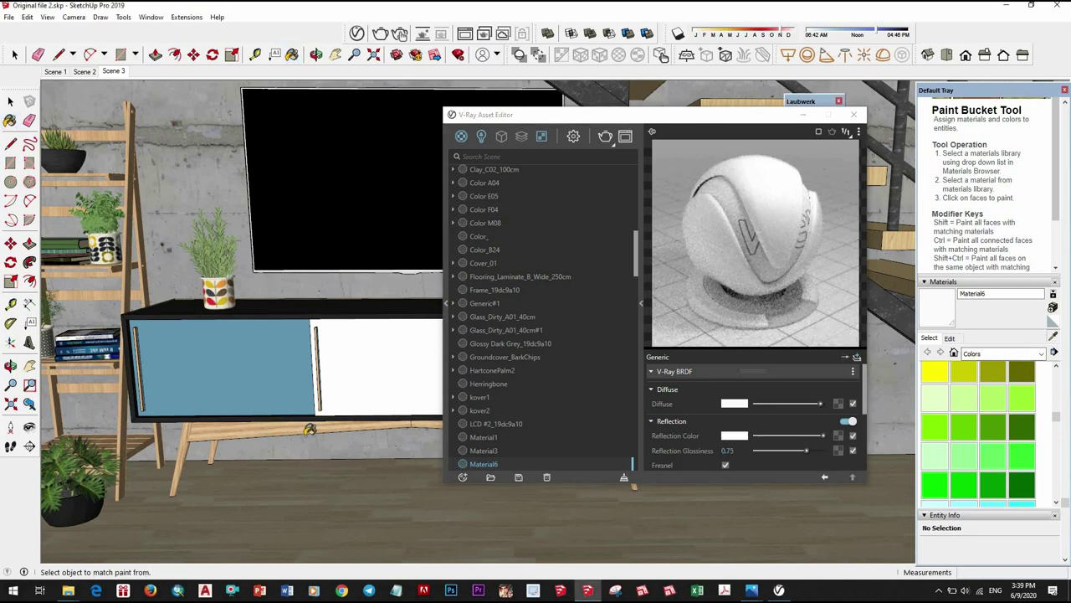
alt+click(271, 427)
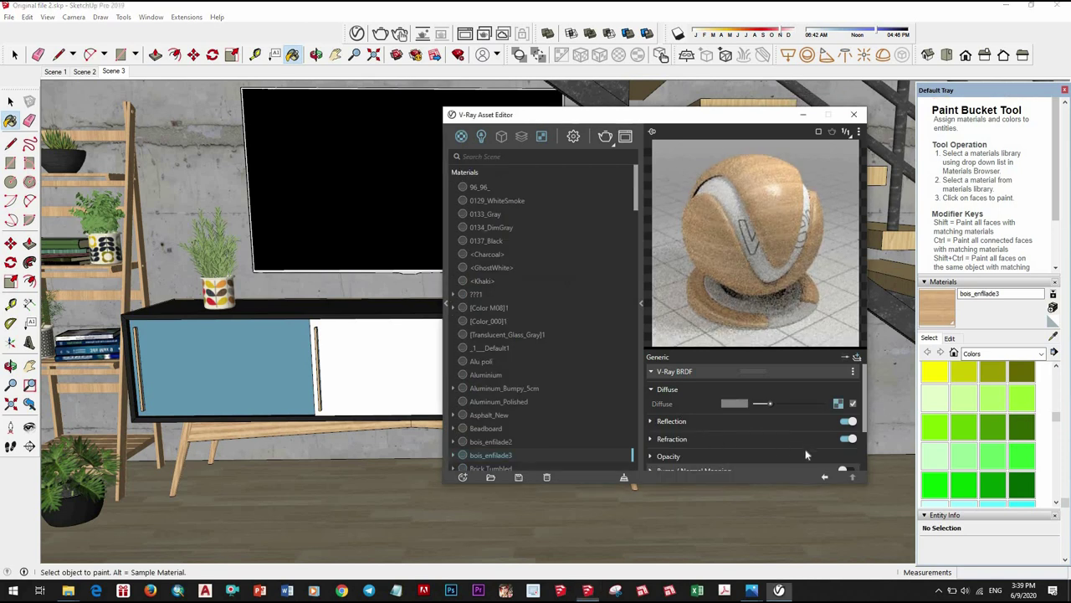
click(715, 422)
click(809, 452)
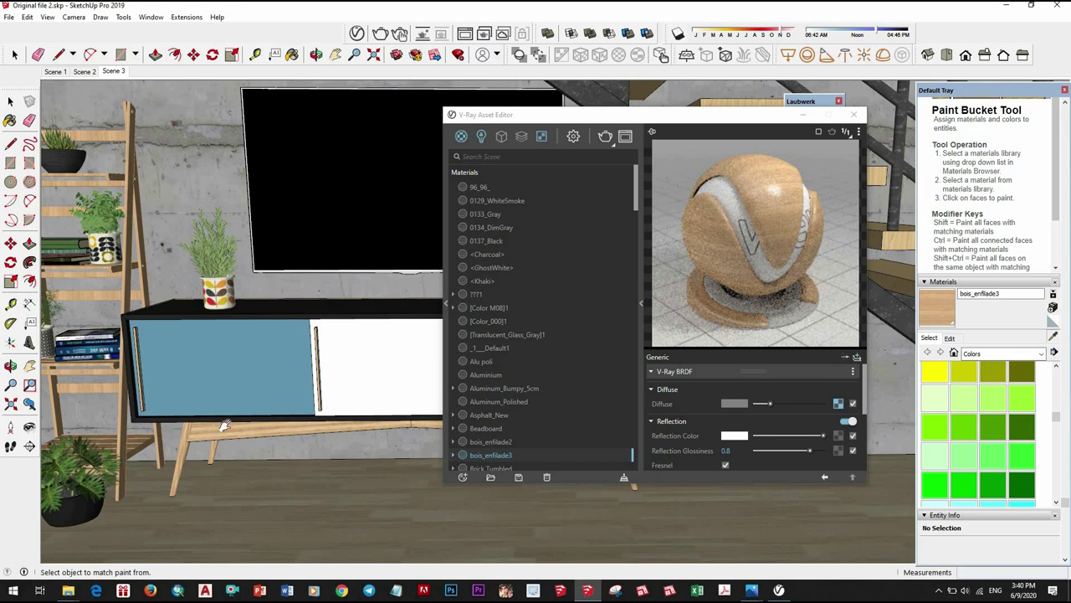
- Orbit to the stairs and potted plant and sample the pot's VP metal brushed1 material
middle_drag(226, 426, 397, 442)
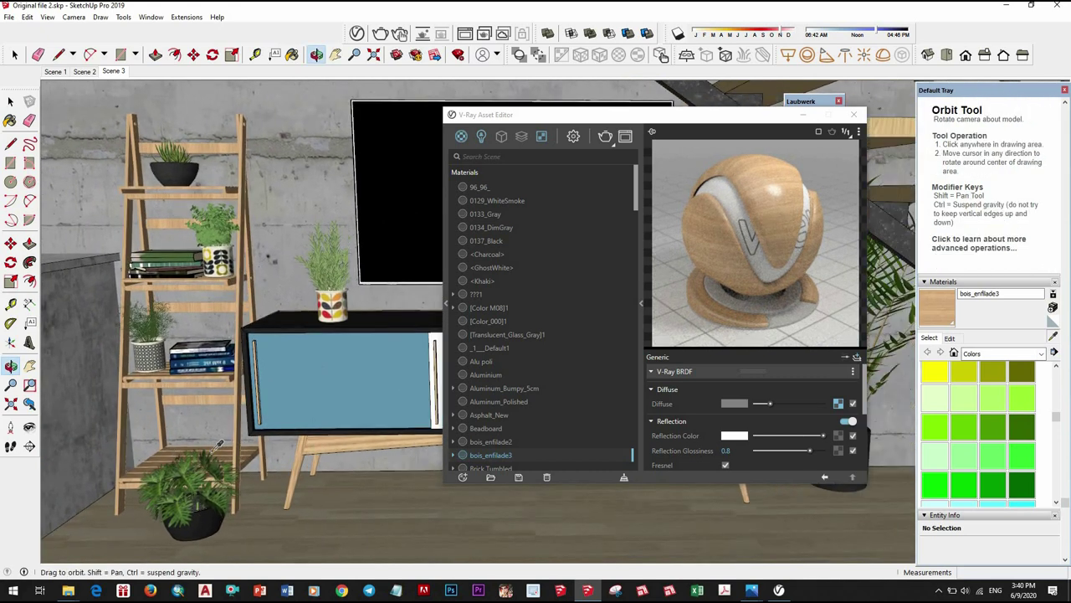
middle_drag(311, 444, 306, 362)
key(b)
mouse_move(125, 405)
middle_down()
mouse_move(224, 387)
mouse_move(352, 423)
mouse_move(299, 434)
middle_up()
middle_drag(364, 444, 387, 453)
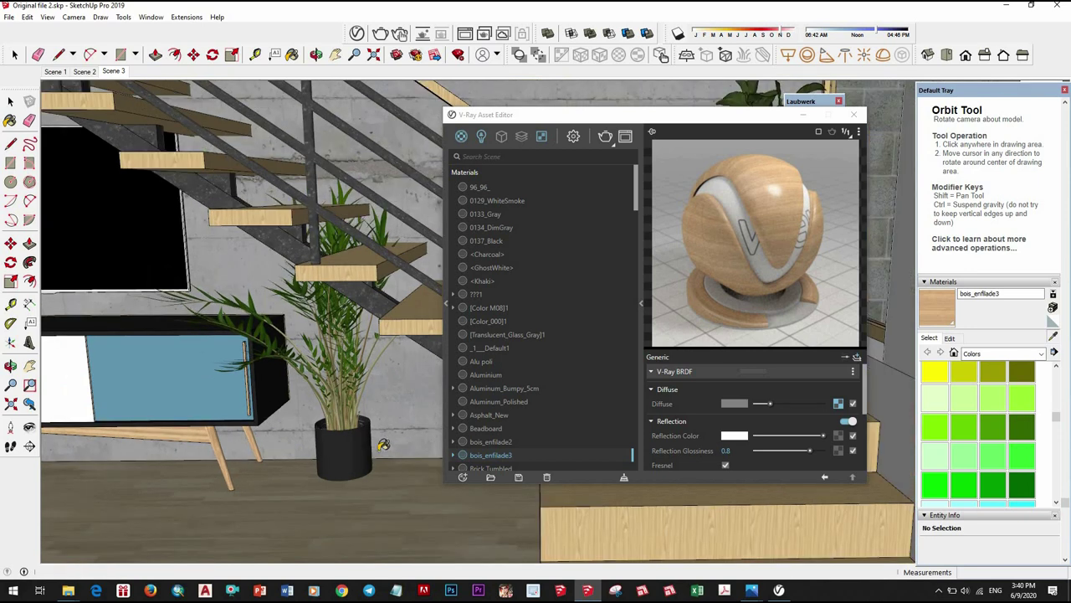
click(355, 448)
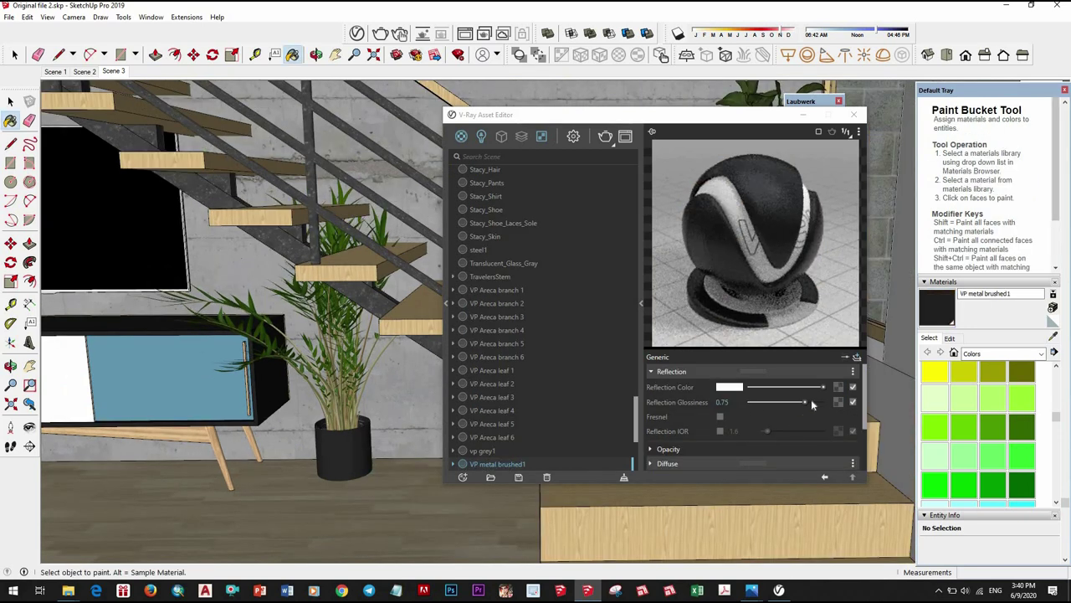
- Set the plant pot metal's reflection glossiness to 0.85 and Reflection IOR to 2
click(811, 402)
click(719, 431)
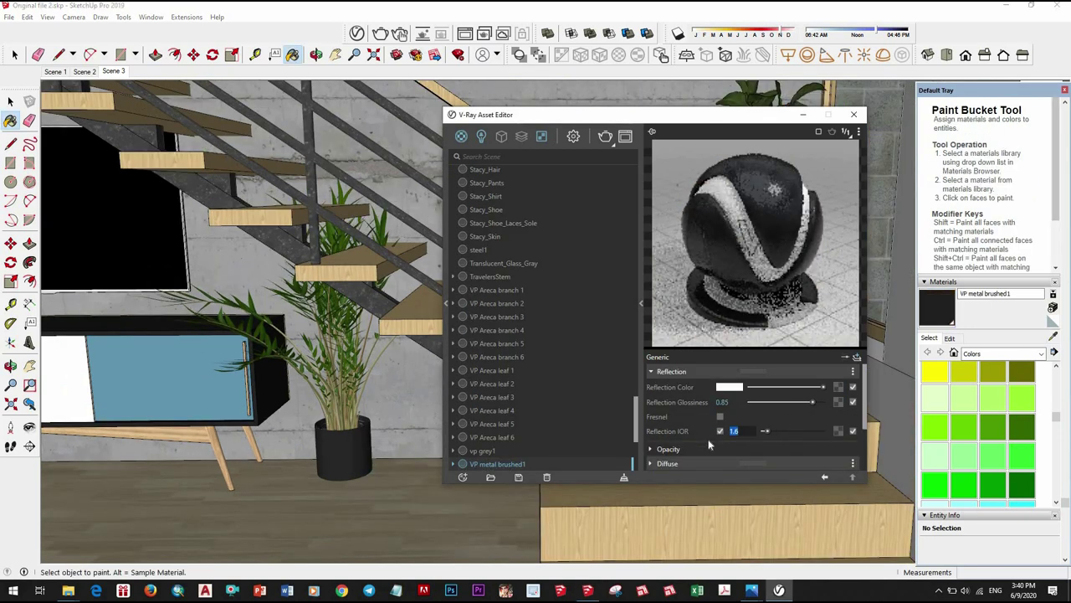
text(2)
scroll(758, 427, down, 1)
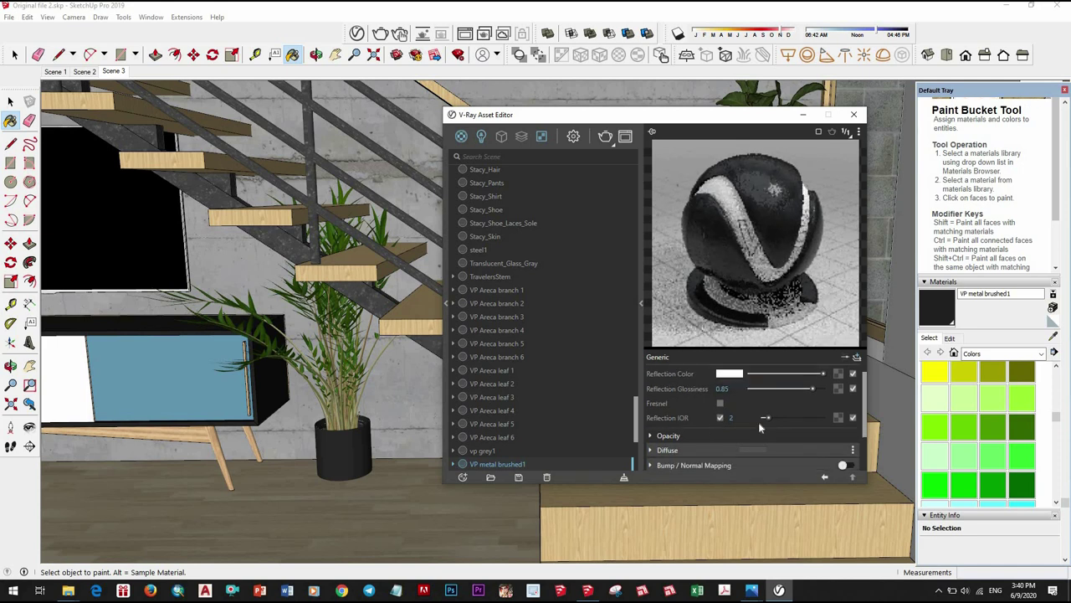
scroll(758, 427, down, 3)
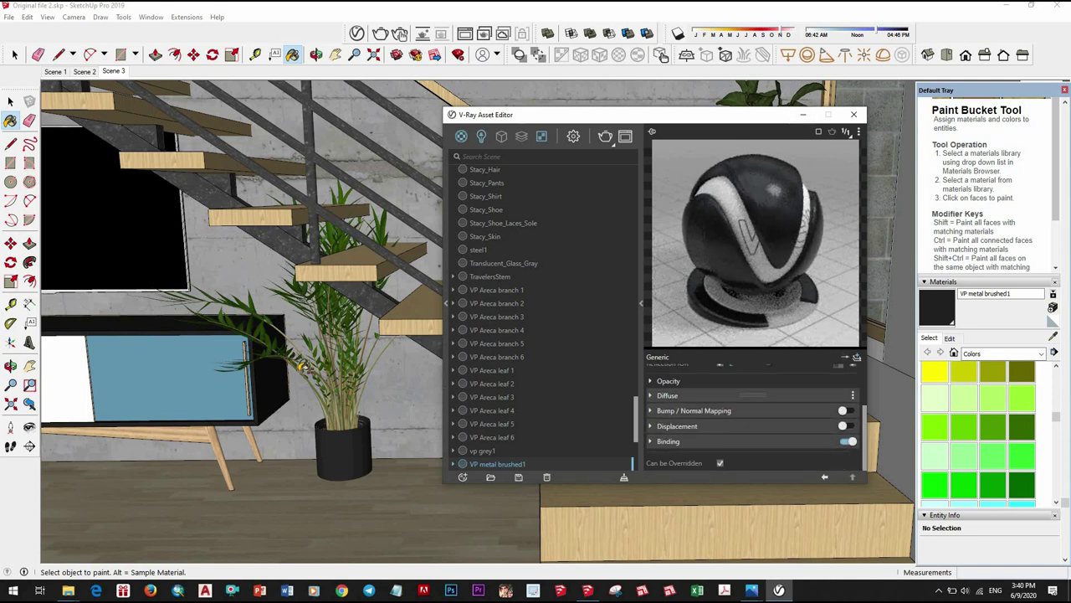
middle_drag(301, 365, 365, 363)
middle_drag(388, 352, 551, 221)
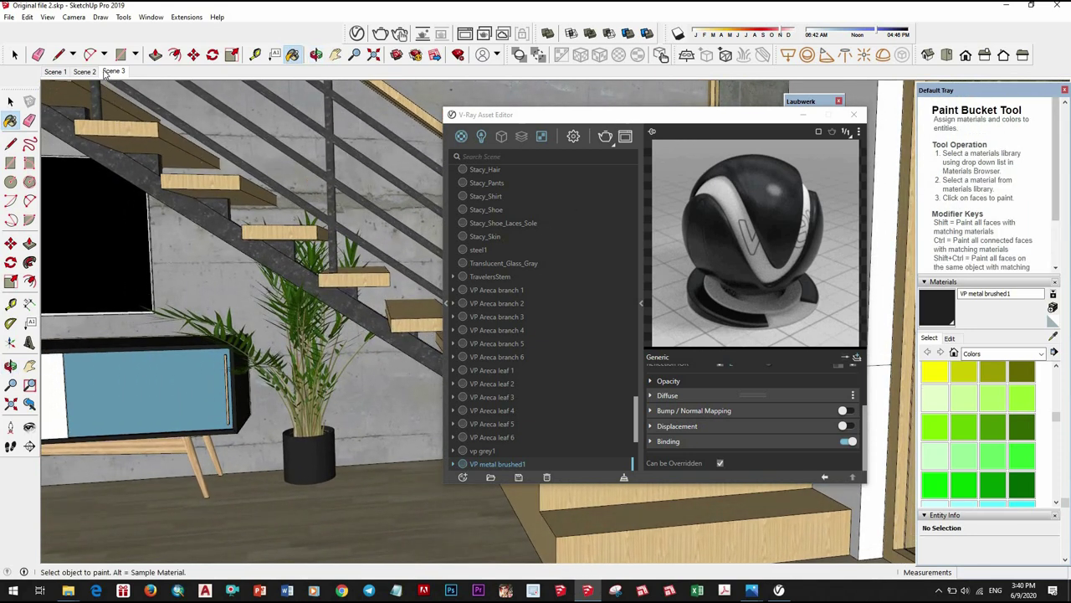
- Go to the Scene 1 counter-and-shelves view and move the V-Ray editor further left
click(84, 72)
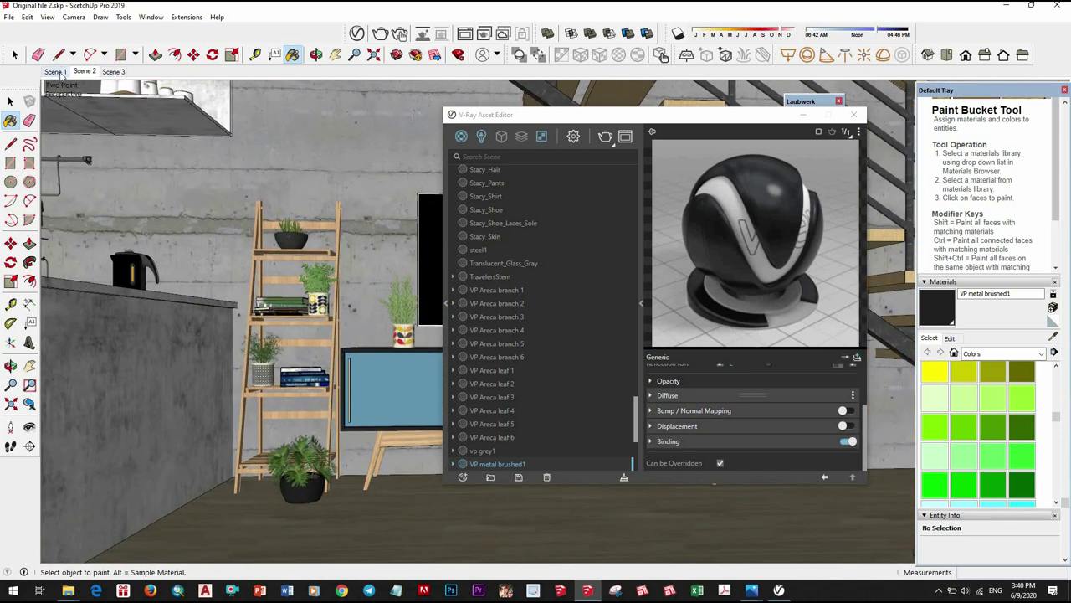
click(55, 72)
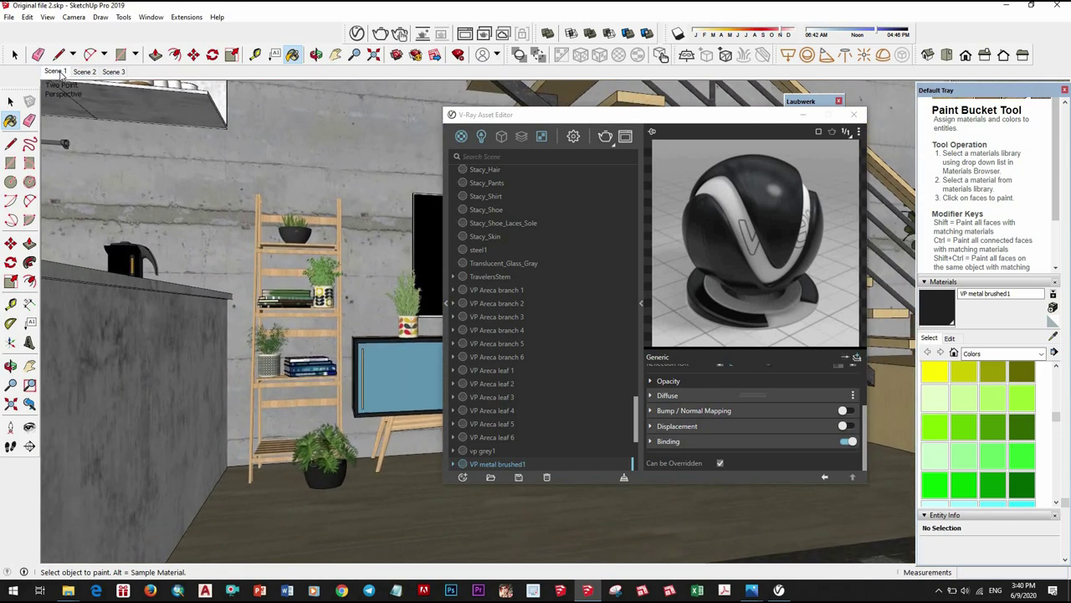
mouse_move(599, 120)
mouse_down()
mouse_move(730, 167)
mouse_move(602, 164)
mouse_up()
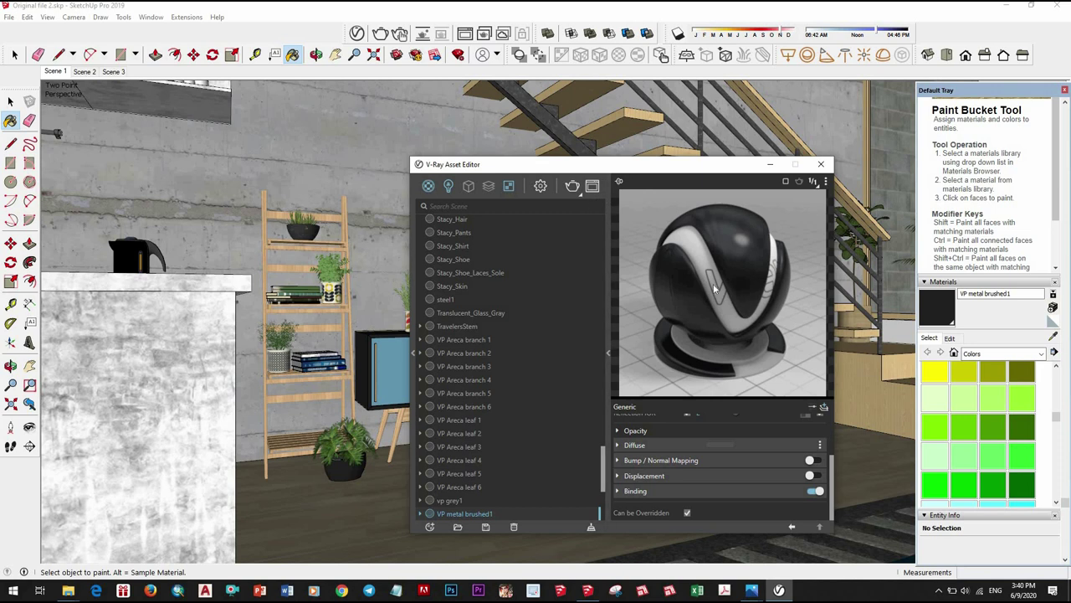
drag(590, 166, 505, 153)
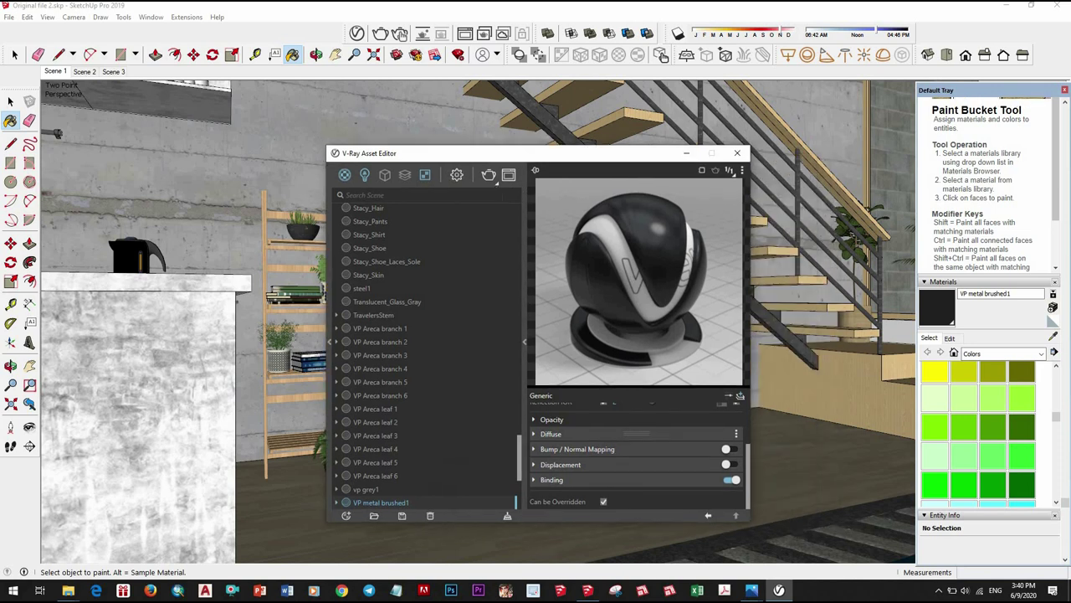
- Set V-Ray render Max Subdivs to 24 and Bucket Size to 72
click(455, 173)
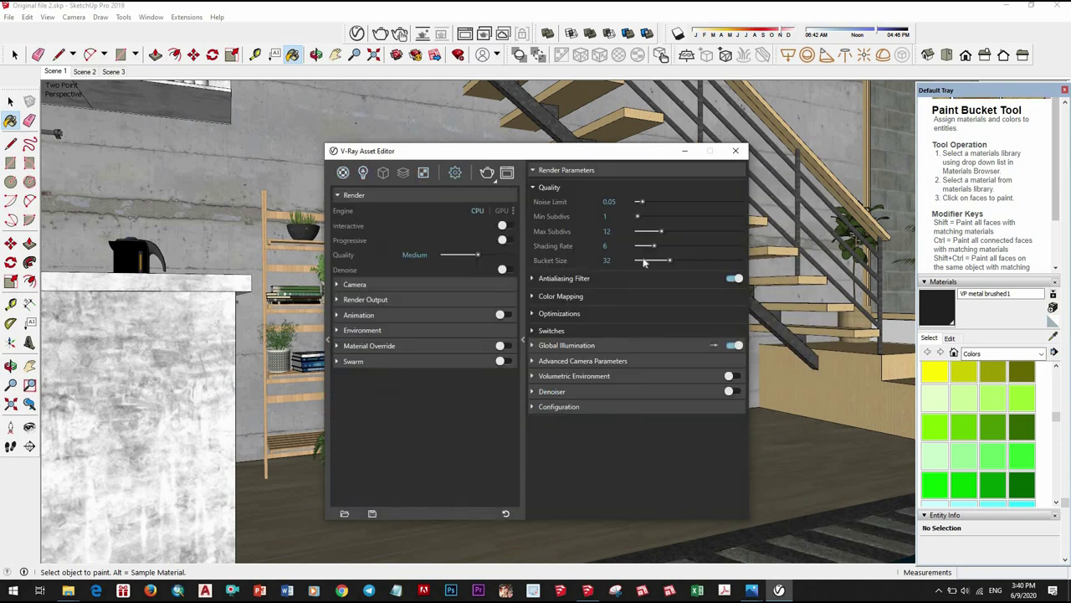
double_click(609, 231)
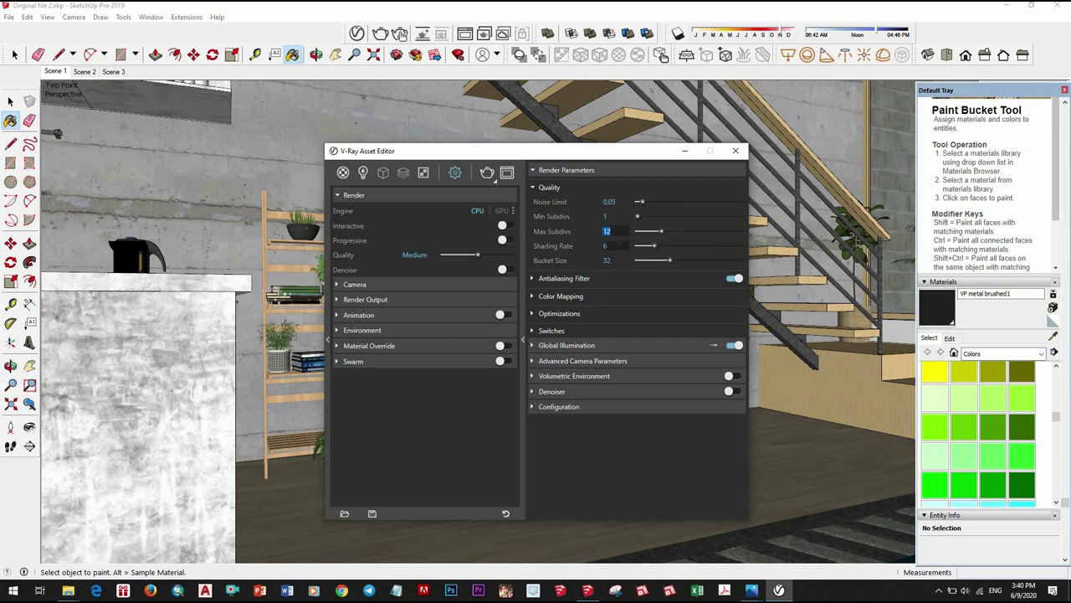
text(24)
key(Return)
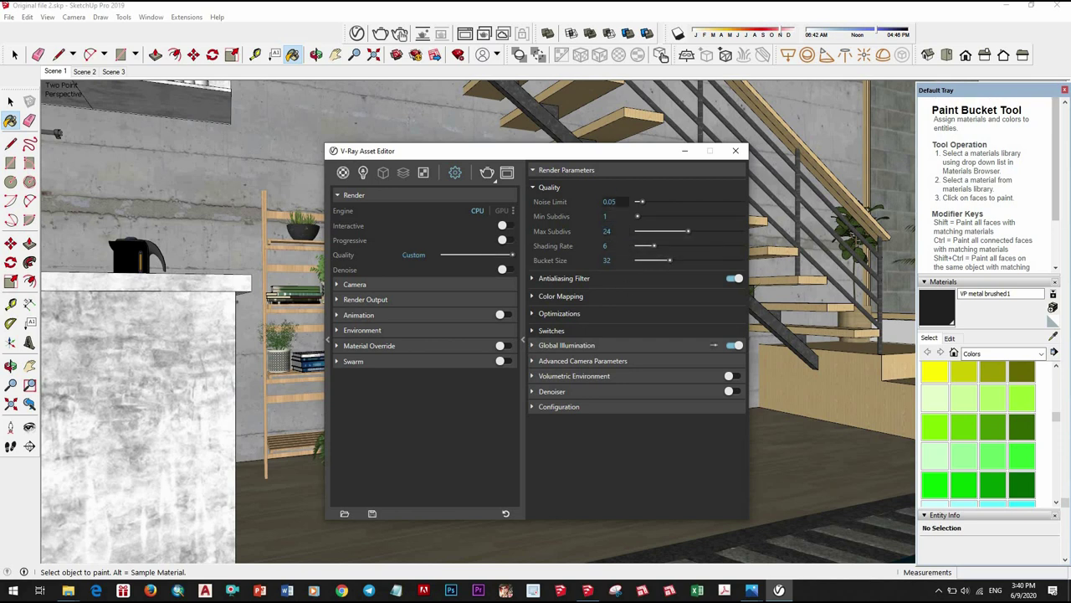
double_click(603, 260)
text(7)
key(Return)
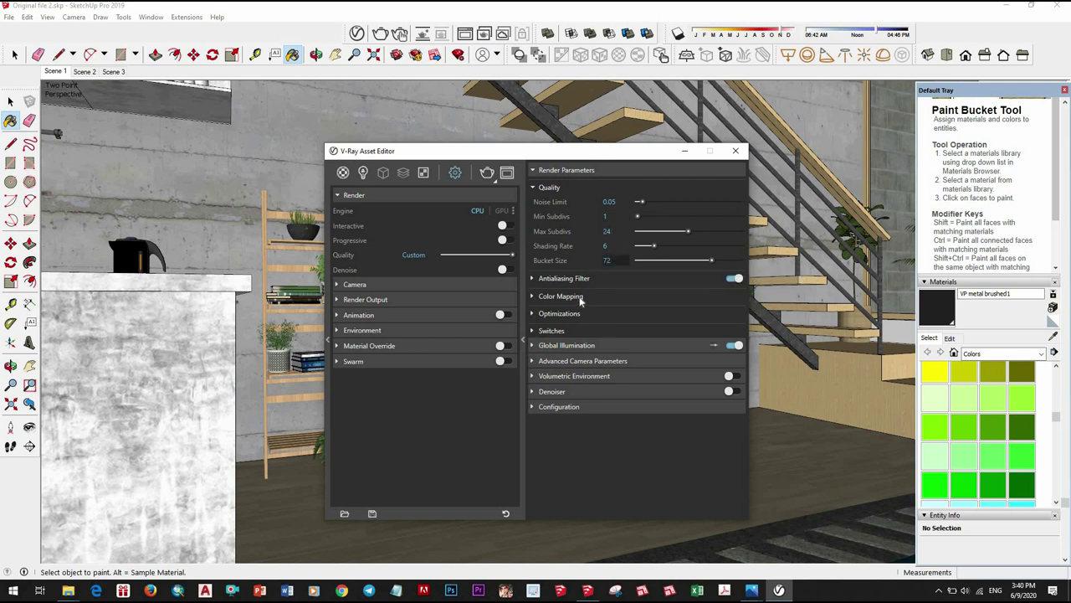
- Peek at the Antialiasing Filter settings, then expand Global Illumination
click(595, 278)
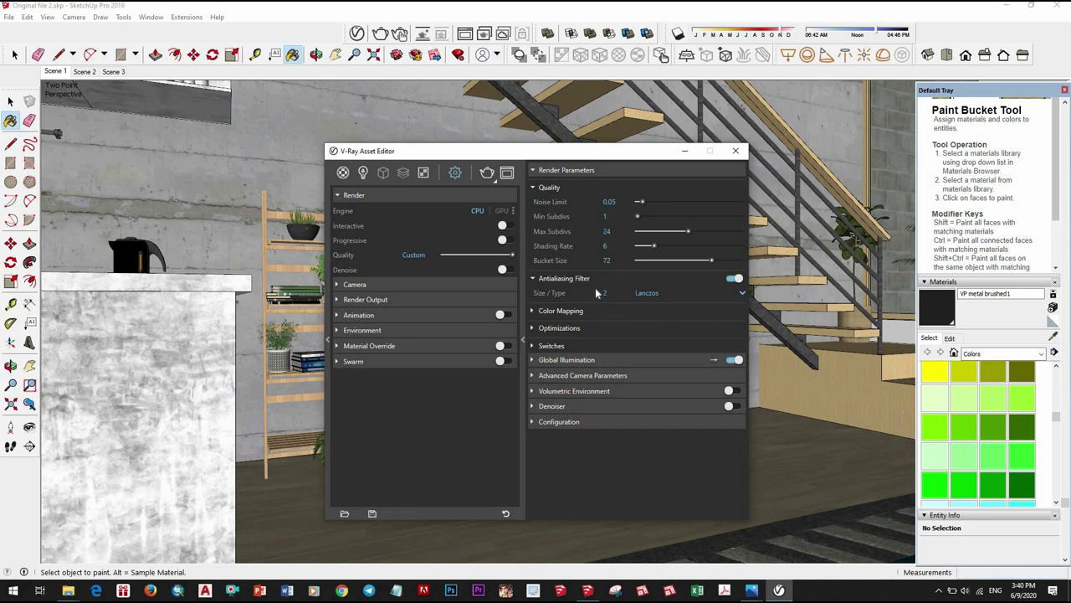
click(594, 281)
click(623, 346)
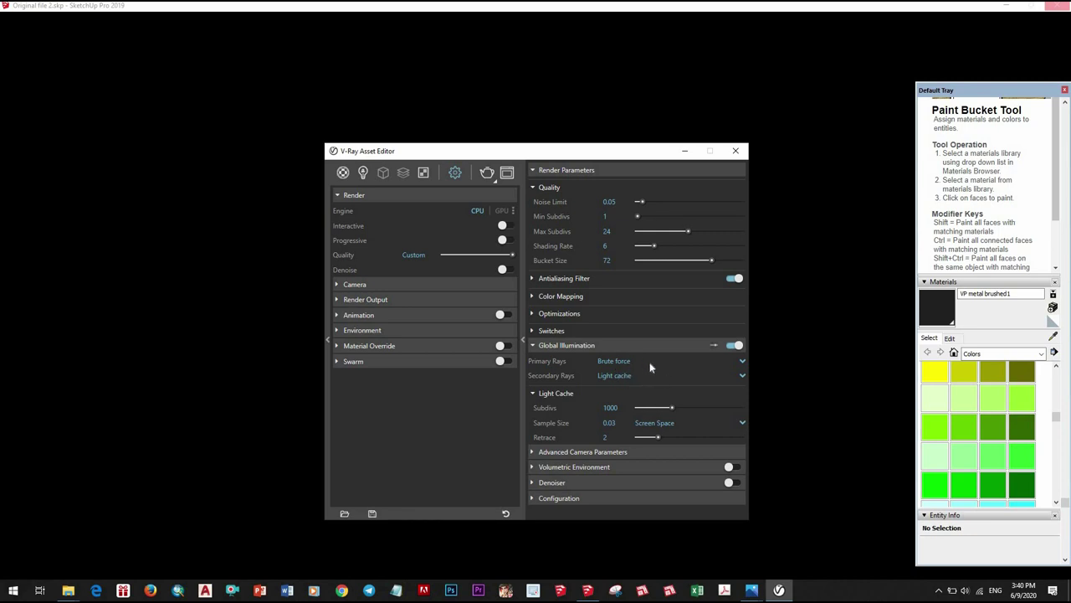
- Set GI primary rays to Irradiance map and Light Cache subdivs to 1500
click(650, 365)
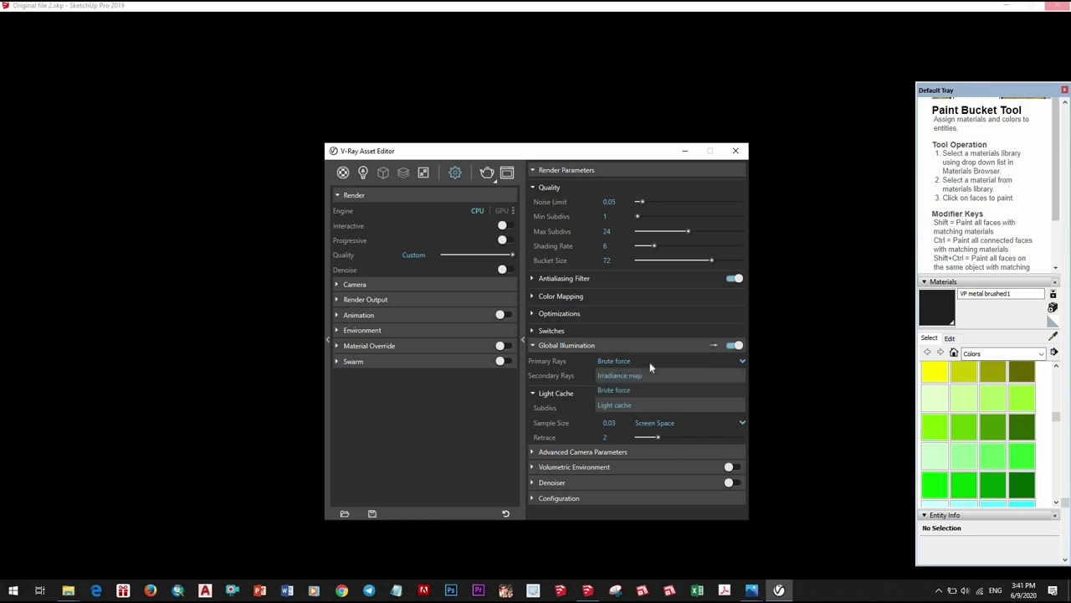
click(623, 405)
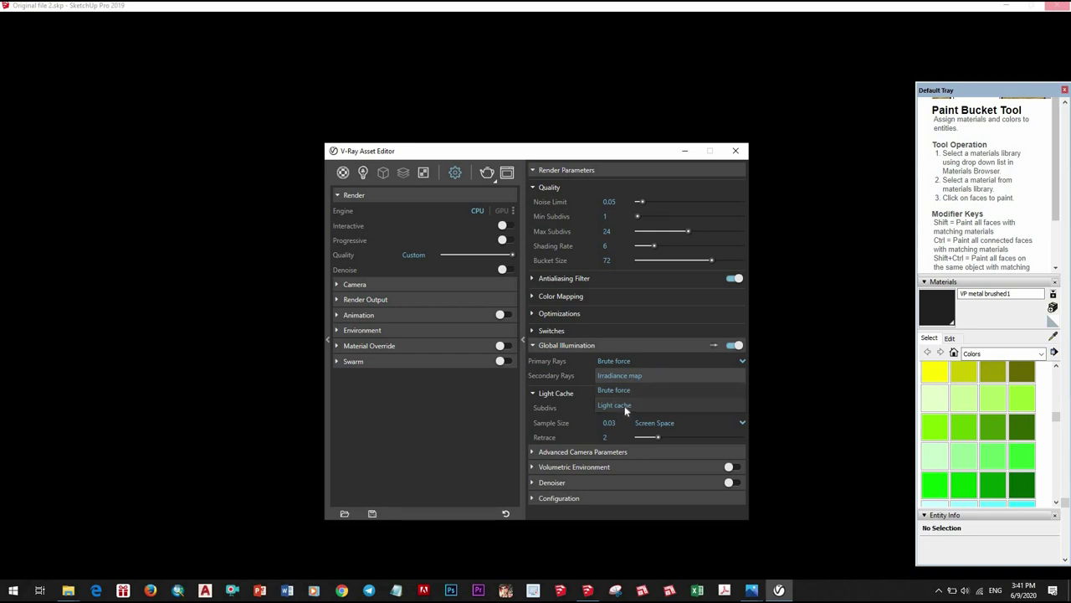
click(642, 364)
click(651, 369)
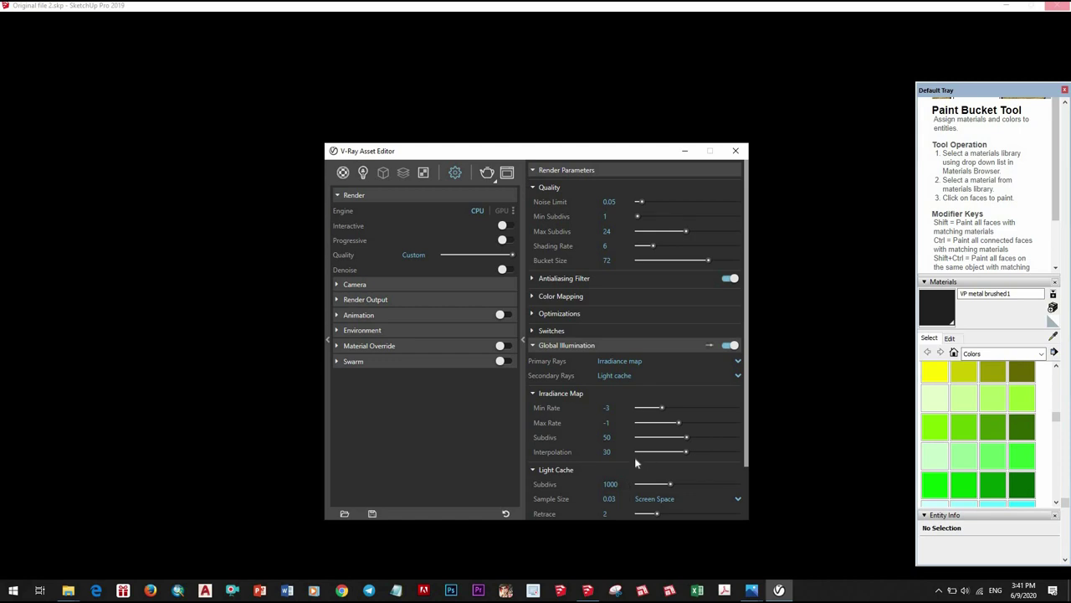
scroll(635, 461, down, 2)
text(100)
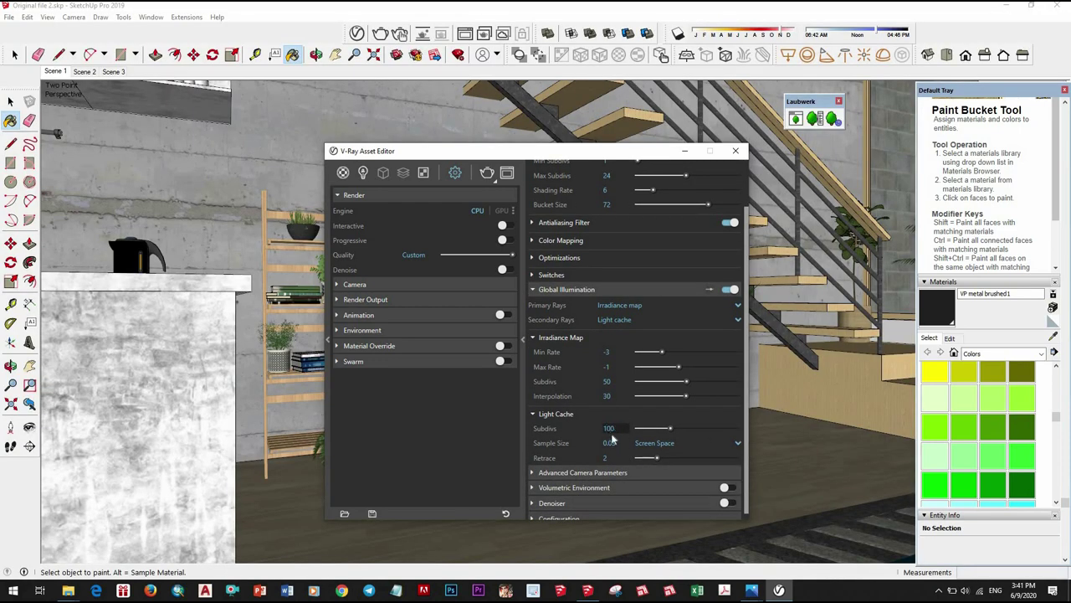
text(5)
key(Return)
scroll(647, 315, up, 2)
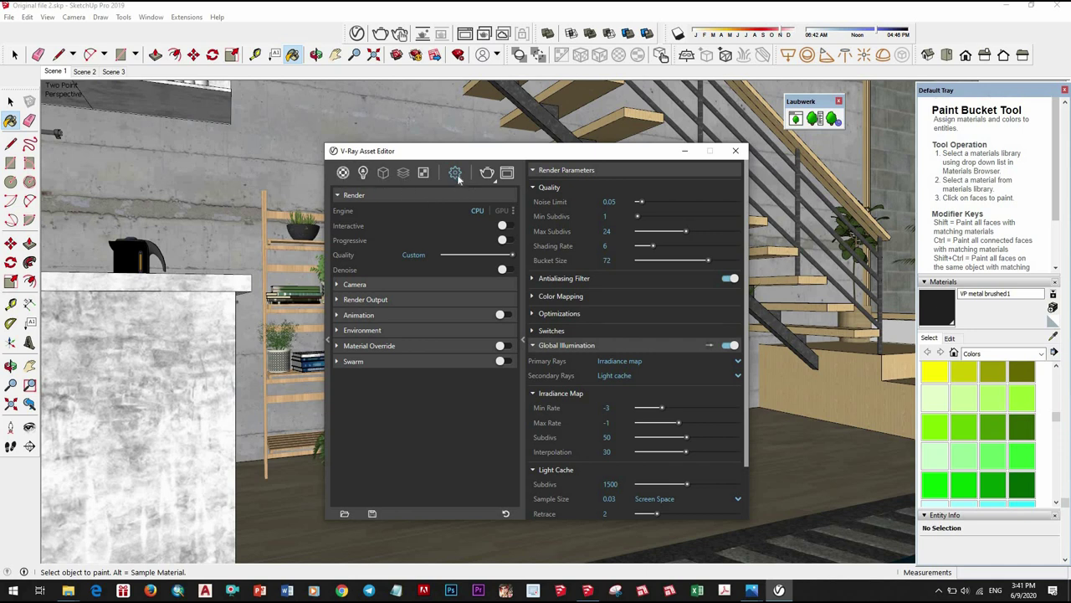
- Set the render output width to 1200 with the 16:9 Widescreen aspect ratio
click(404, 285)
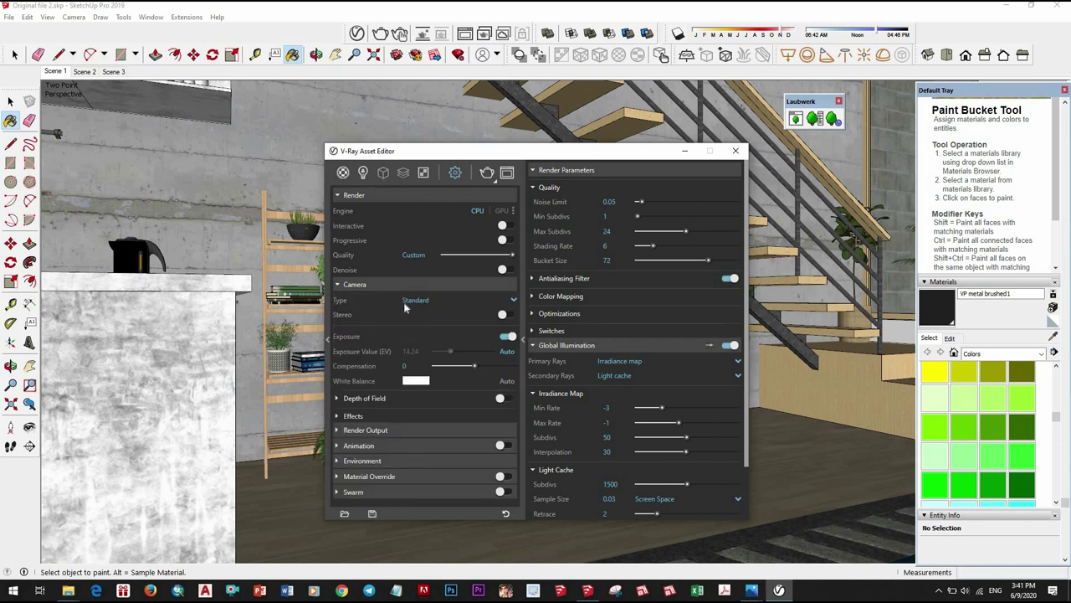
click(407, 284)
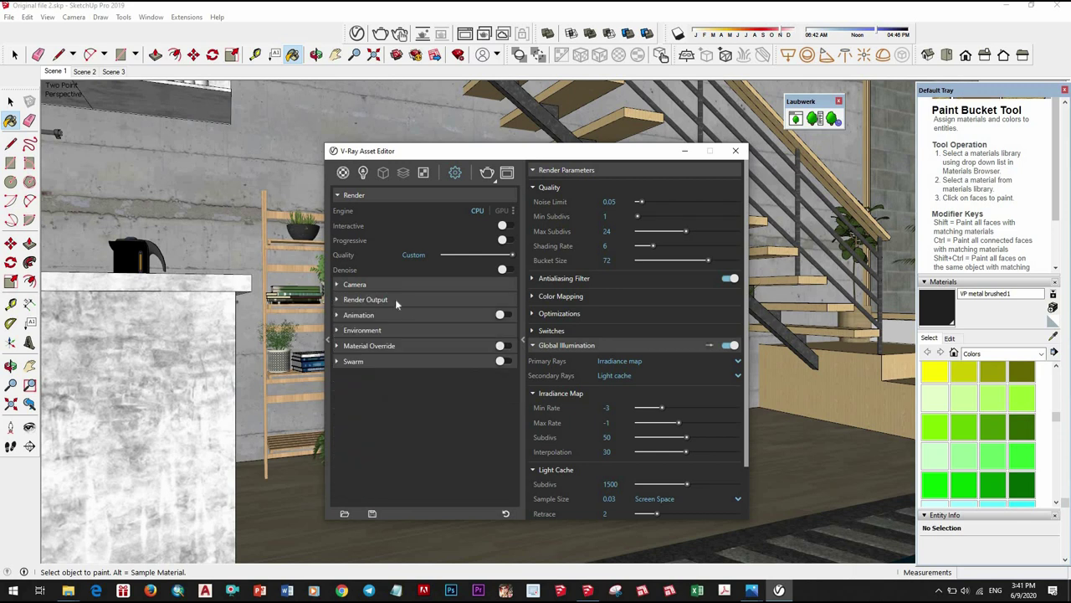
click(395, 299)
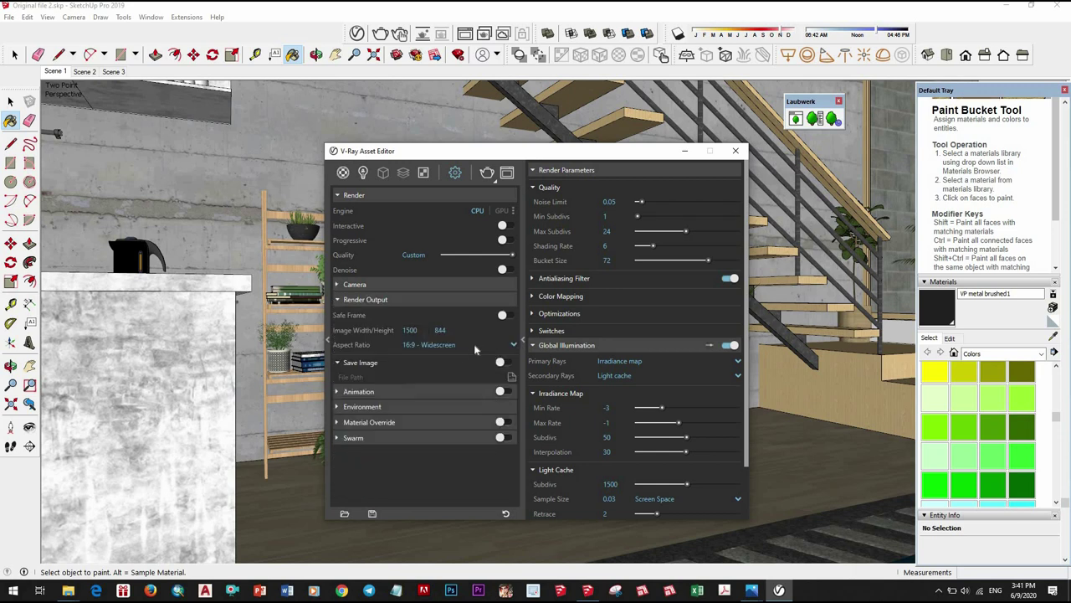
click(410, 330)
text(1200)
key(Return)
click(443, 351)
click(447, 351)
- Review the camera settings and reopen the Render Output section
click(383, 284)
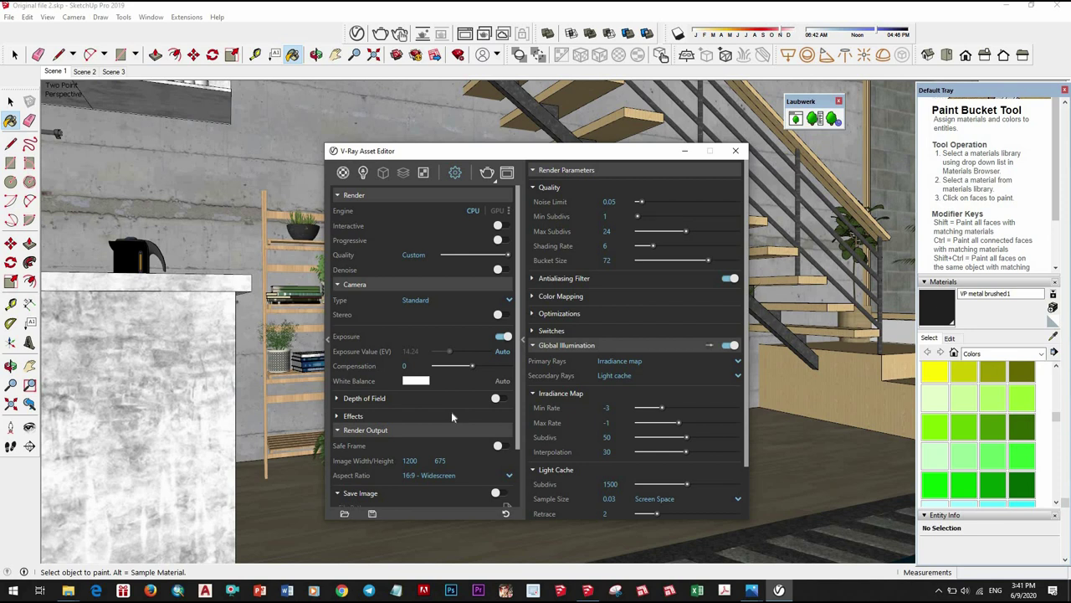
scroll(444, 413, down, 1)
scroll(444, 414, down, 2)
scroll(409, 445, down, 1)
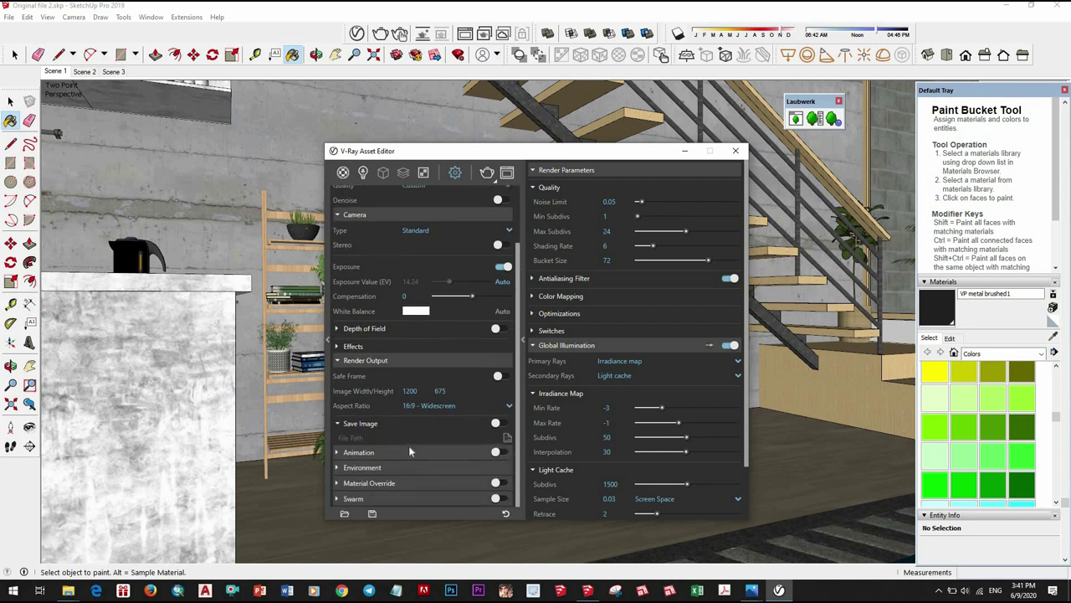
scroll(421, 432, up, 3)
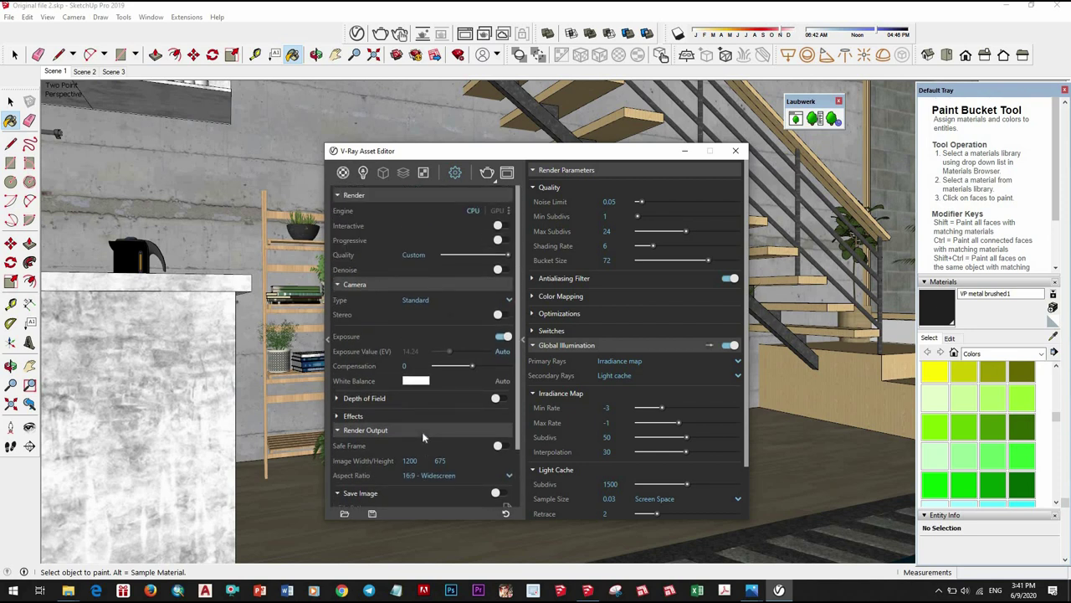
click(385, 285)
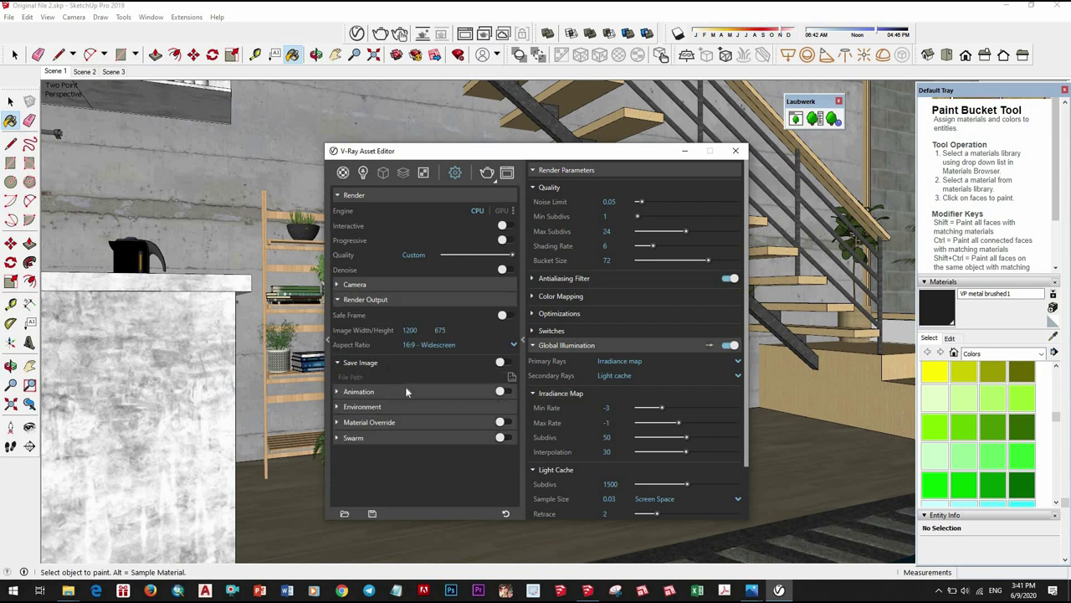
click(362, 300)
click(362, 299)
- Look through the animation and environment sections, then switch on Safe Frame
click(406, 391)
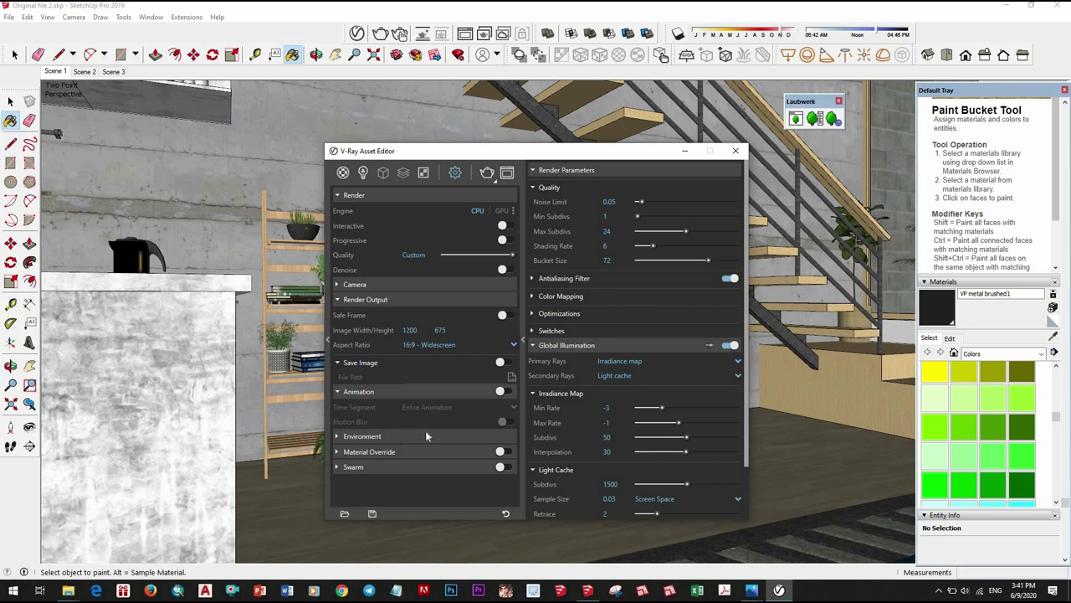
click(425, 432)
scroll(410, 389, down, 1)
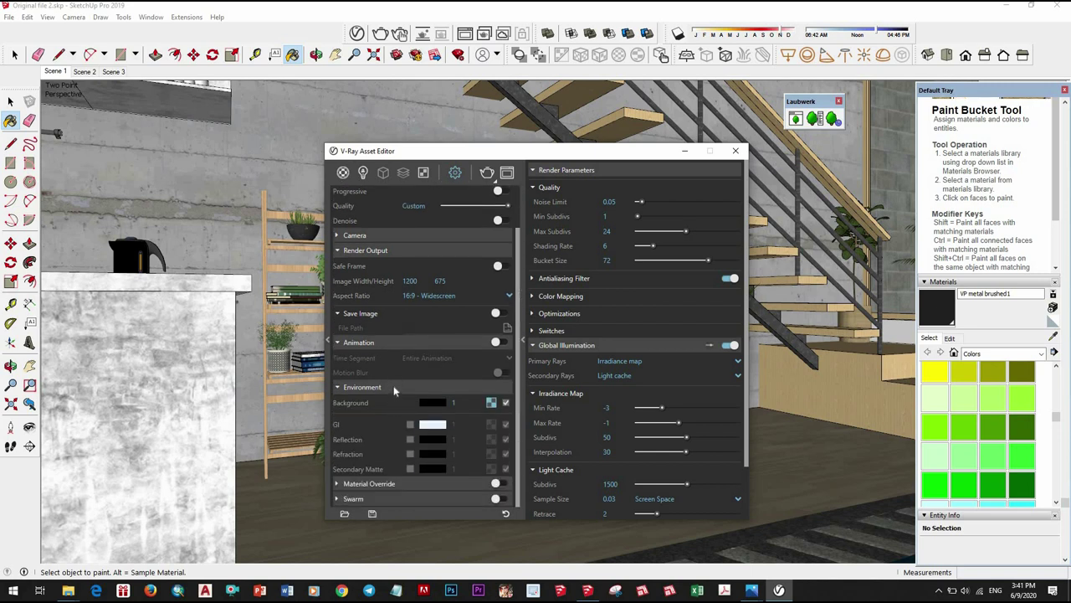
click(394, 387)
click(352, 299)
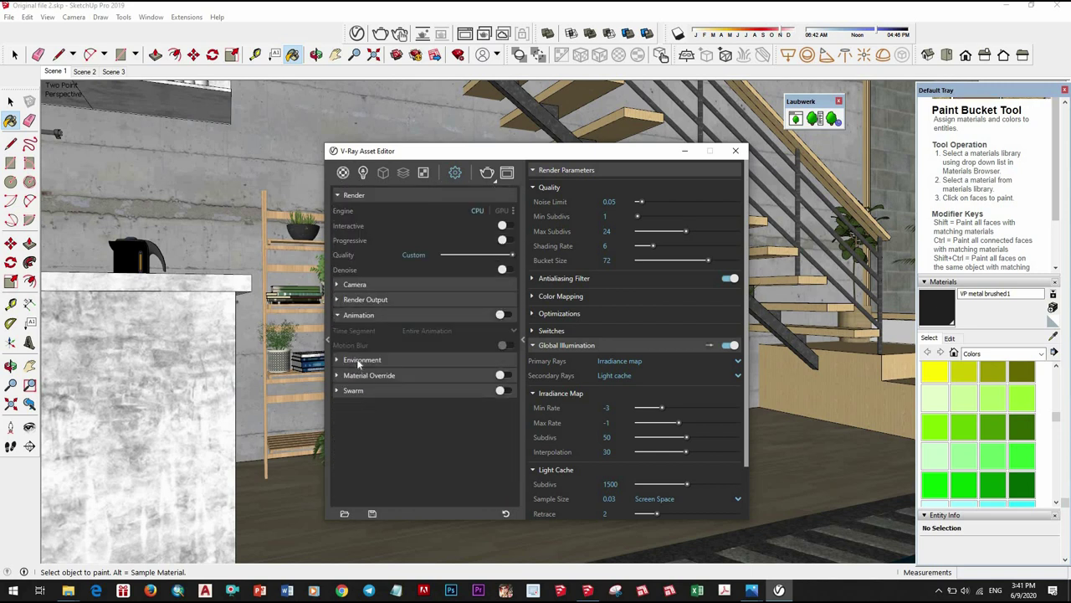
click(358, 360)
click(365, 360)
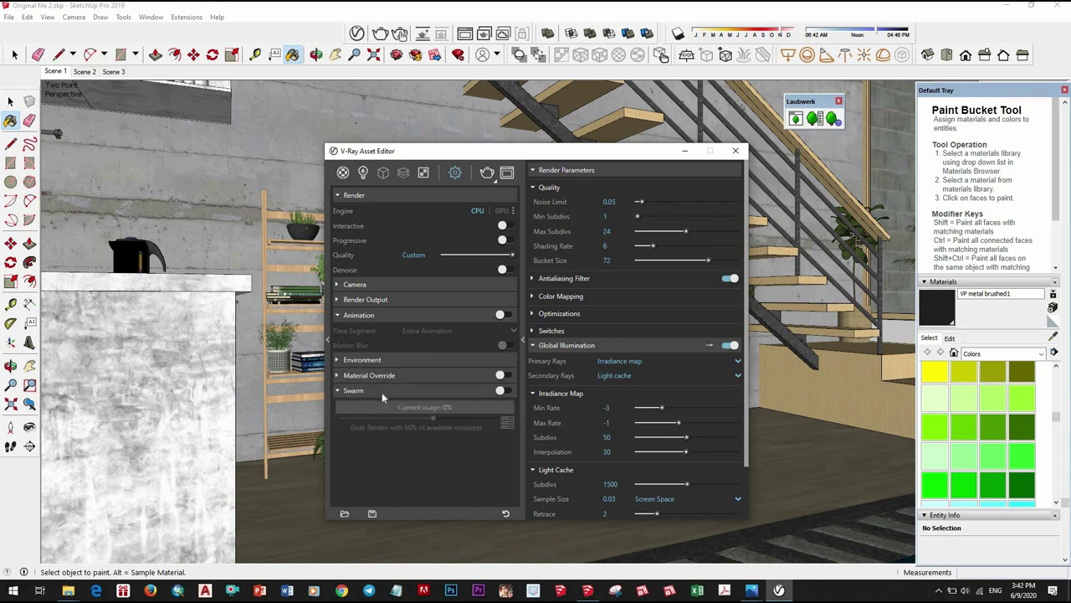
click(361, 314)
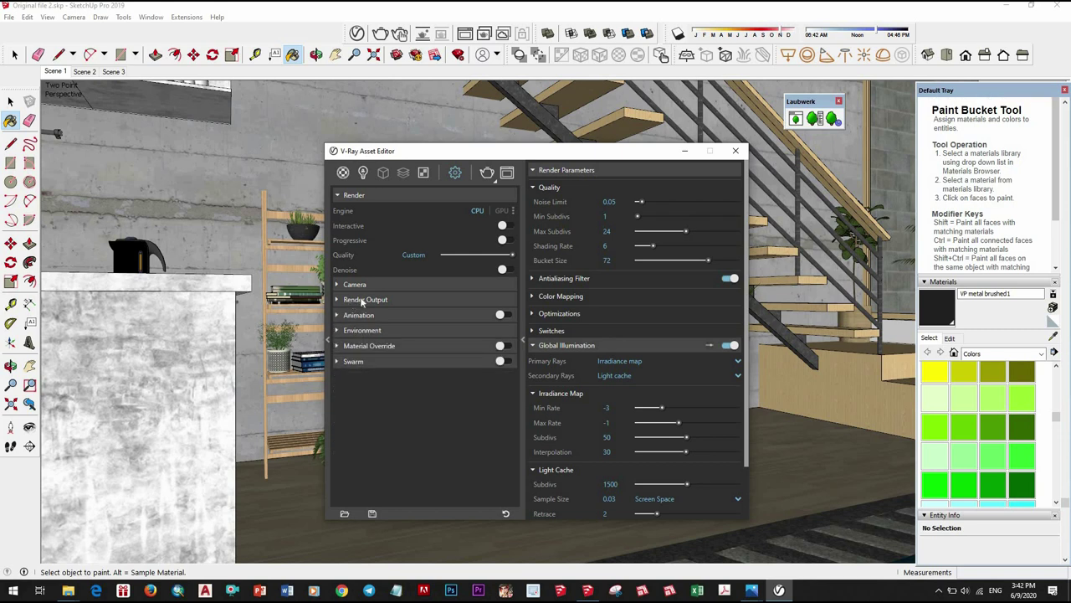
click(371, 303)
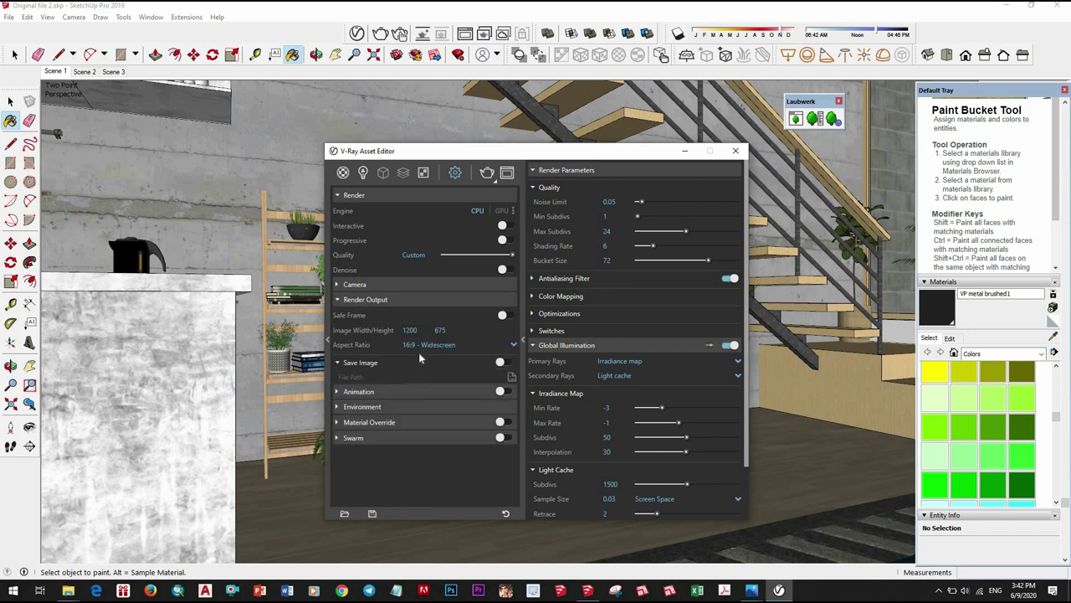
click(503, 316)
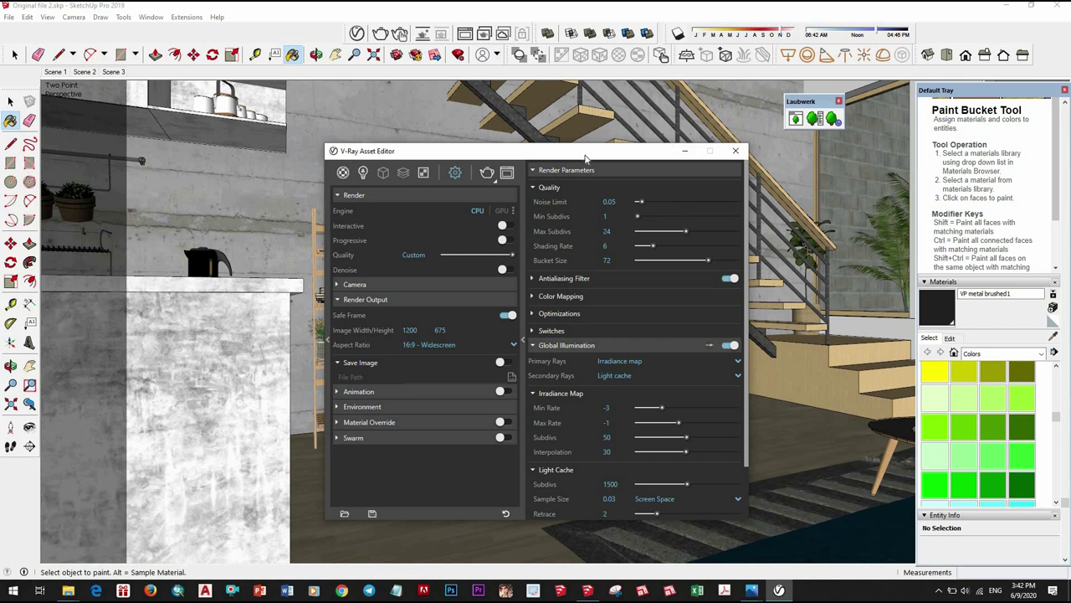
- Nudge the V-Ray editor and list the scene's Dome, Rectangle and Sun lights
mouse_move(619, 156)
mouse_down()
mouse_move(589, 174)
mouse_move(621, 165)
mouse_up()
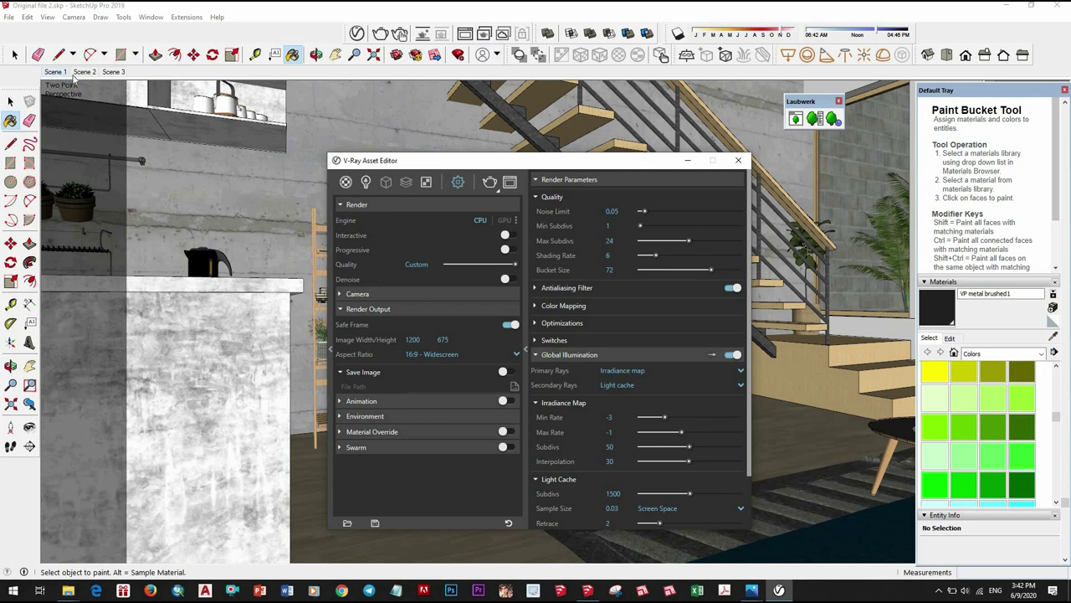
click(61, 72)
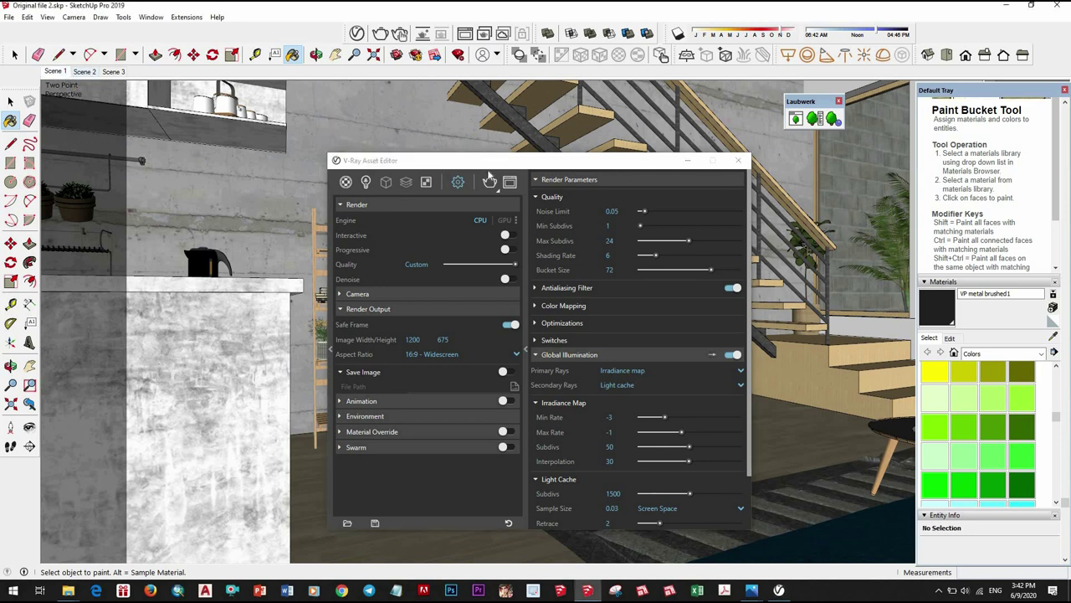
drag(614, 161, 622, 166)
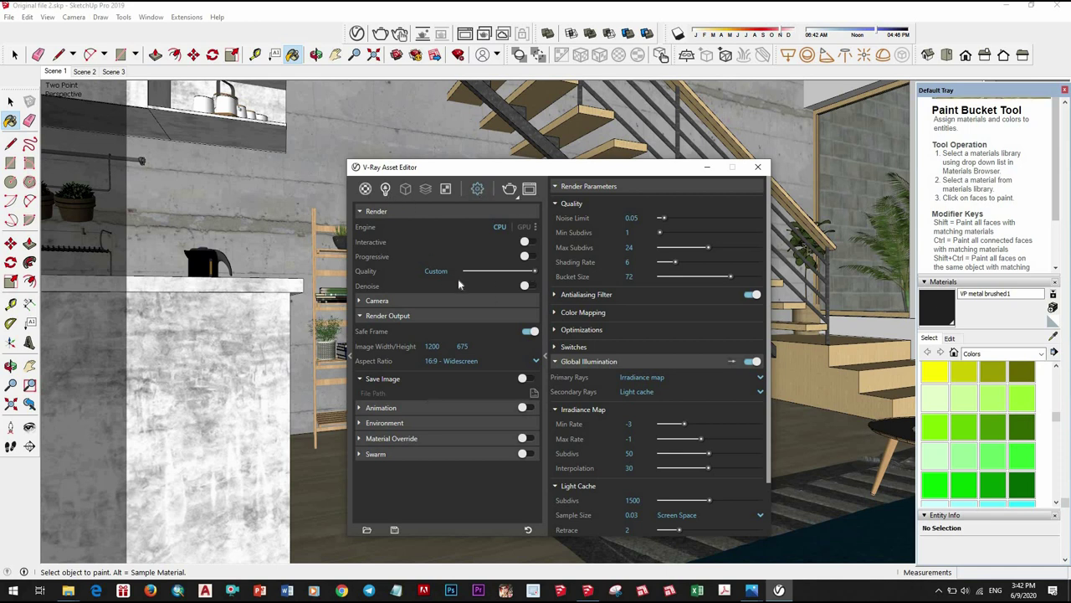
click(385, 189)
- Review the Dome Light parameters, keeping its shape as Sphere
click(400, 241)
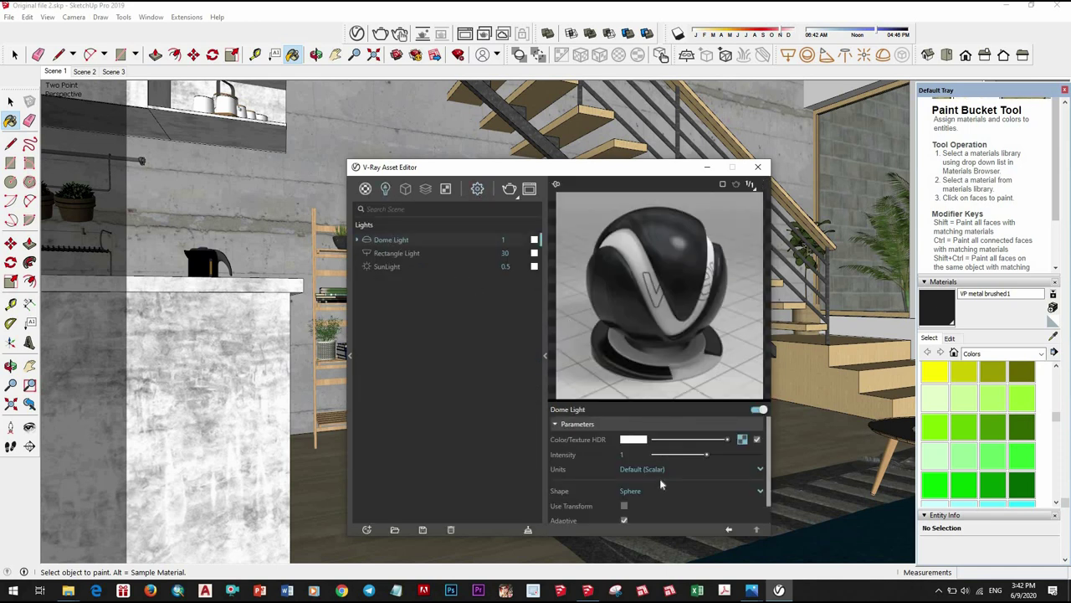
scroll(695, 470, down, 1)
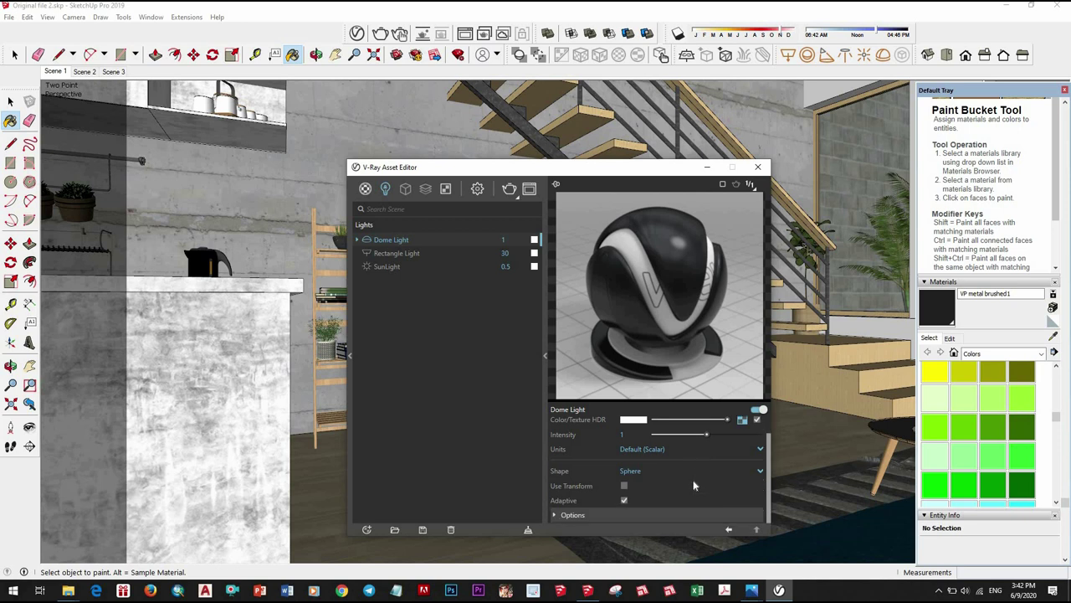
scroll(679, 473, up, 1)
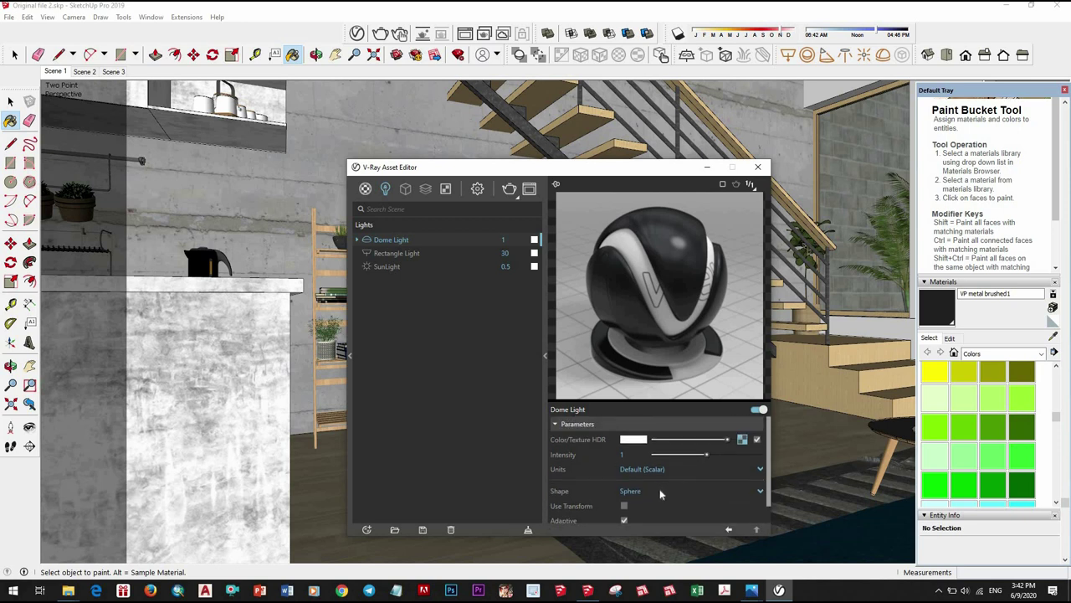
click(660, 491)
click(632, 475)
click(422, 252)
click(426, 240)
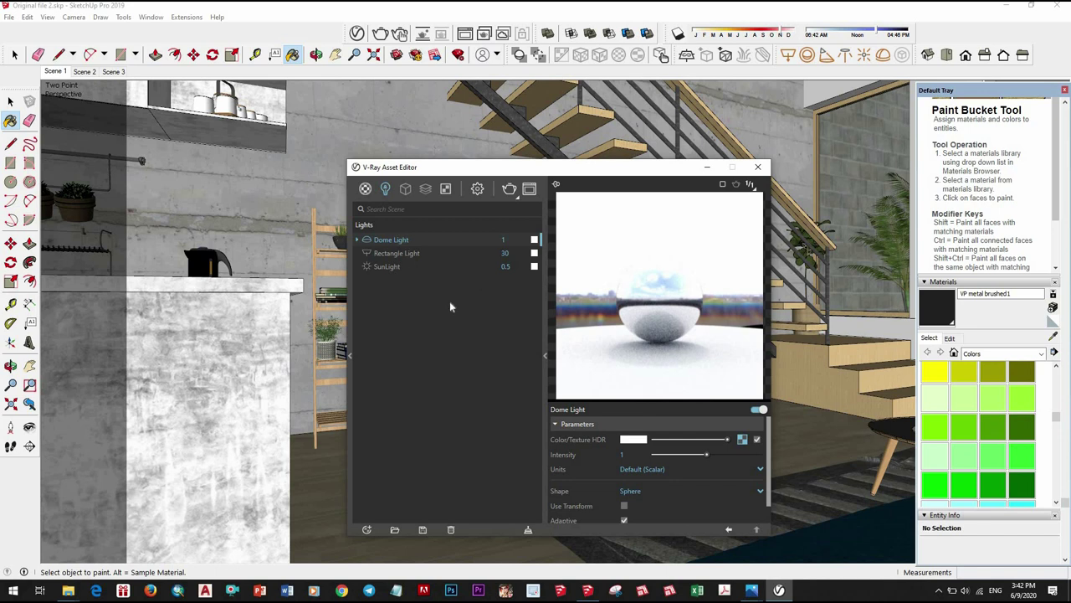
- Set the Rectangle Light intensity to 50
key(Down)
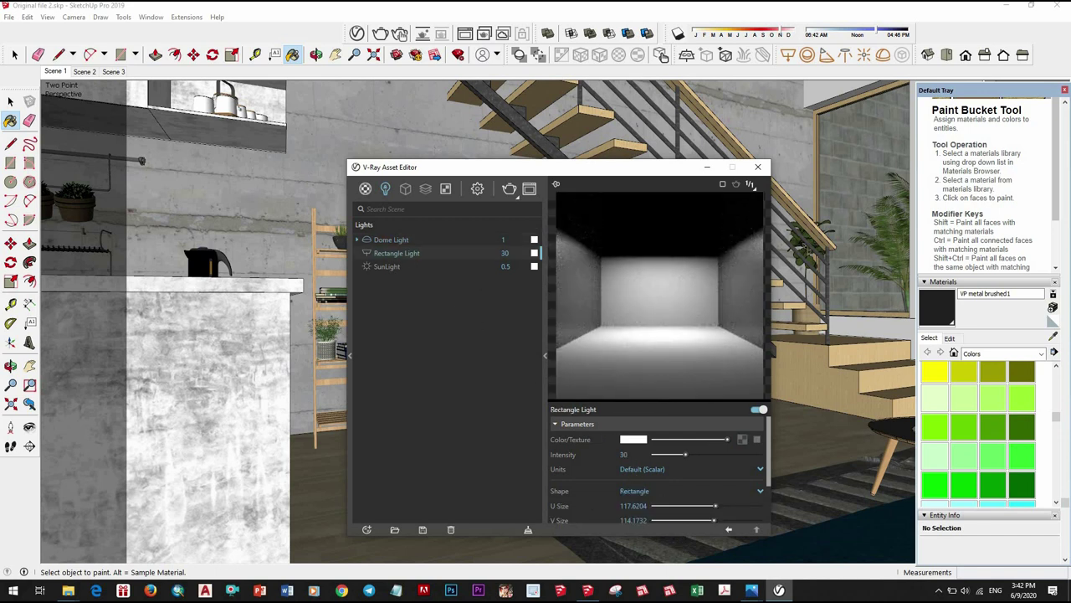
click(580, 453)
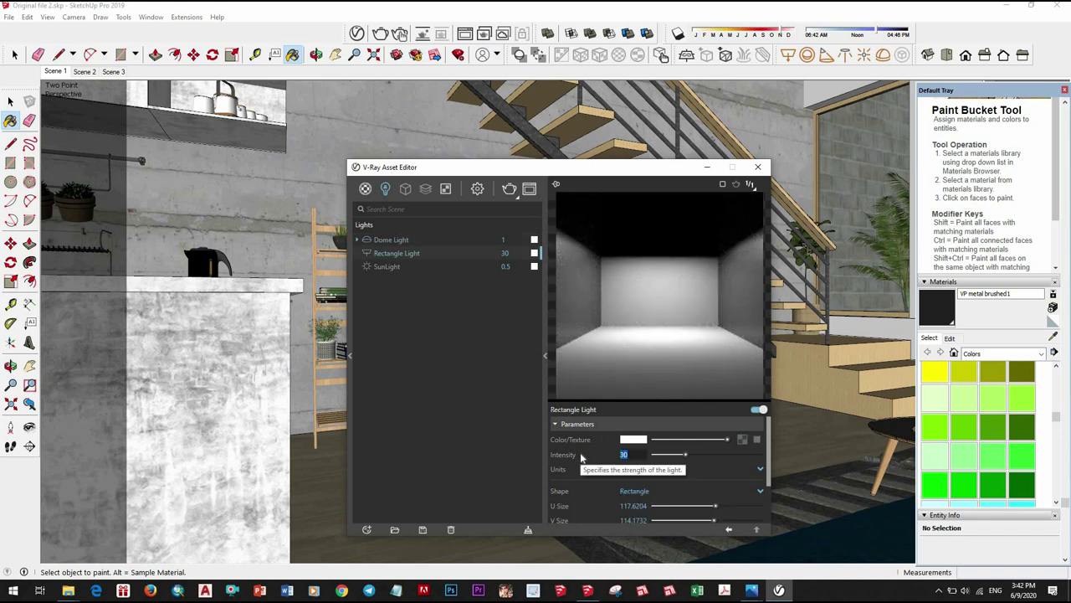
text(50)
key(Return)
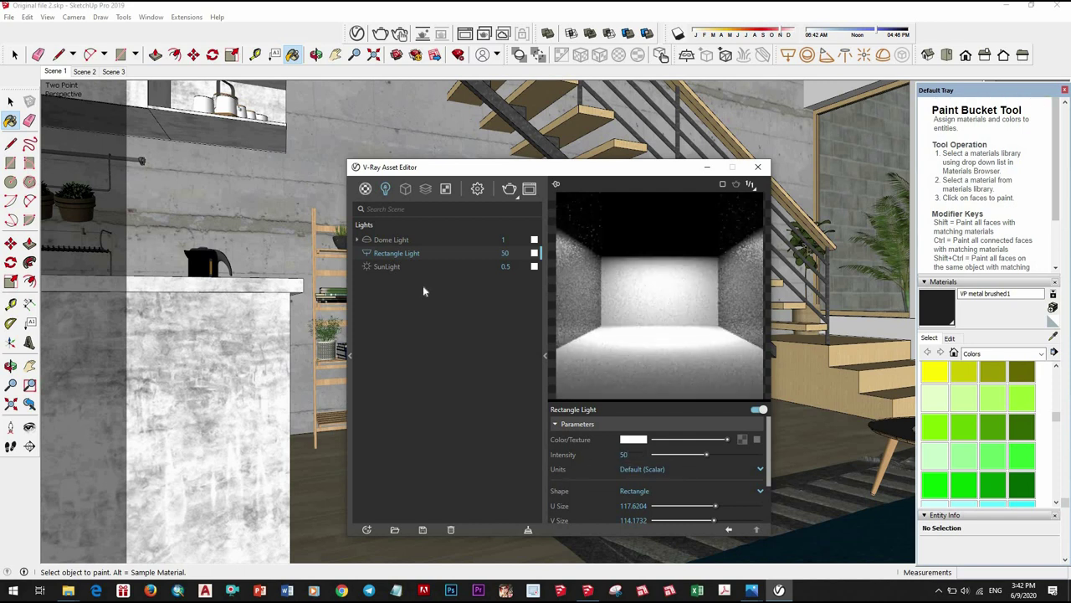
- Set the SunLight intensity multiplier to 1 and return to the render settings
click(420, 267)
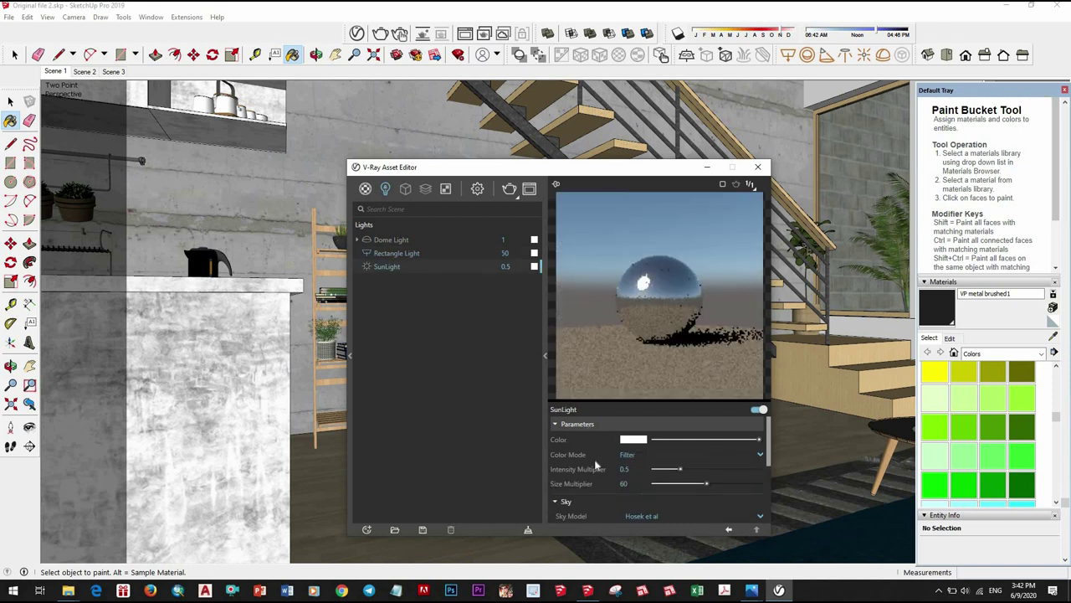
click(575, 475)
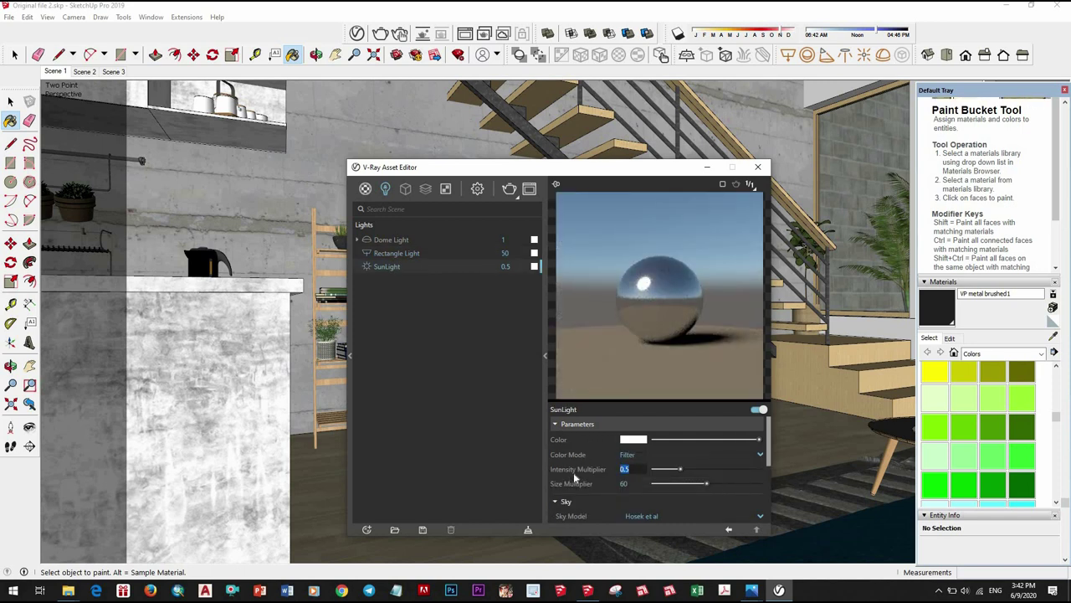
text(1)
key(Return)
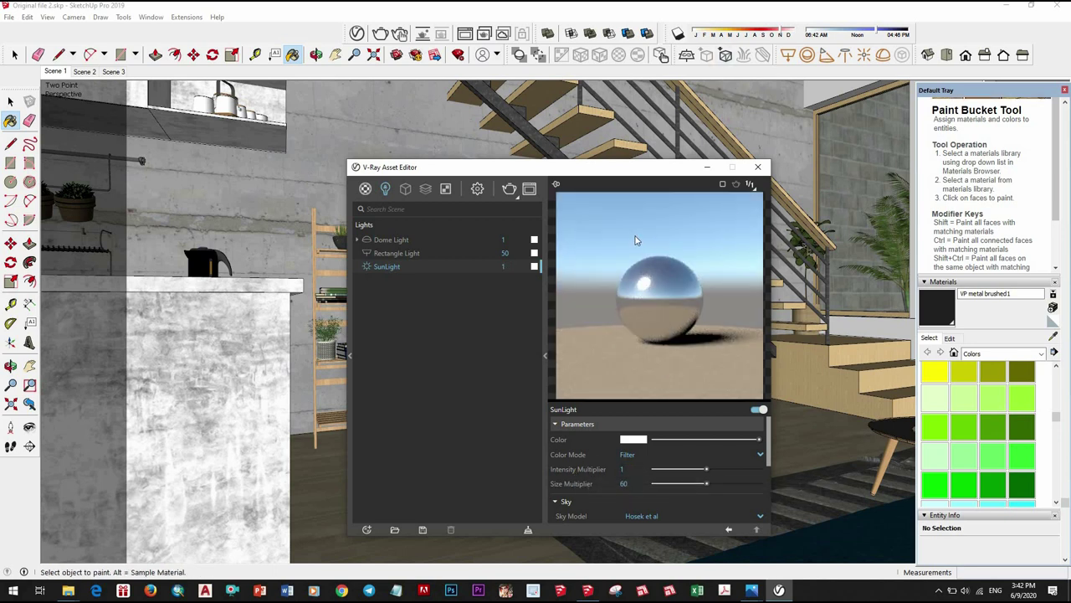
click(478, 190)
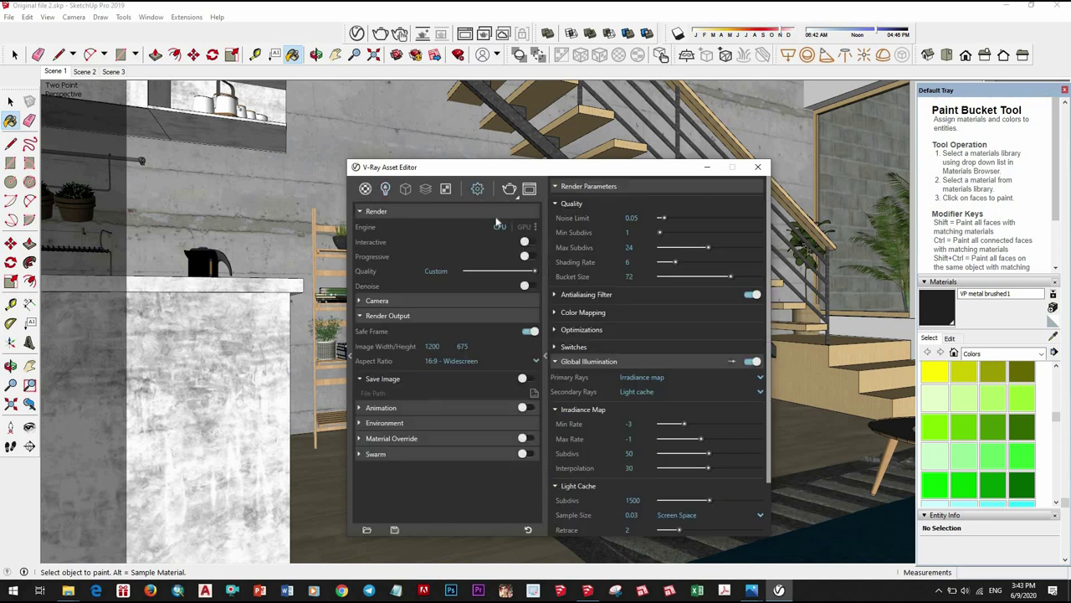